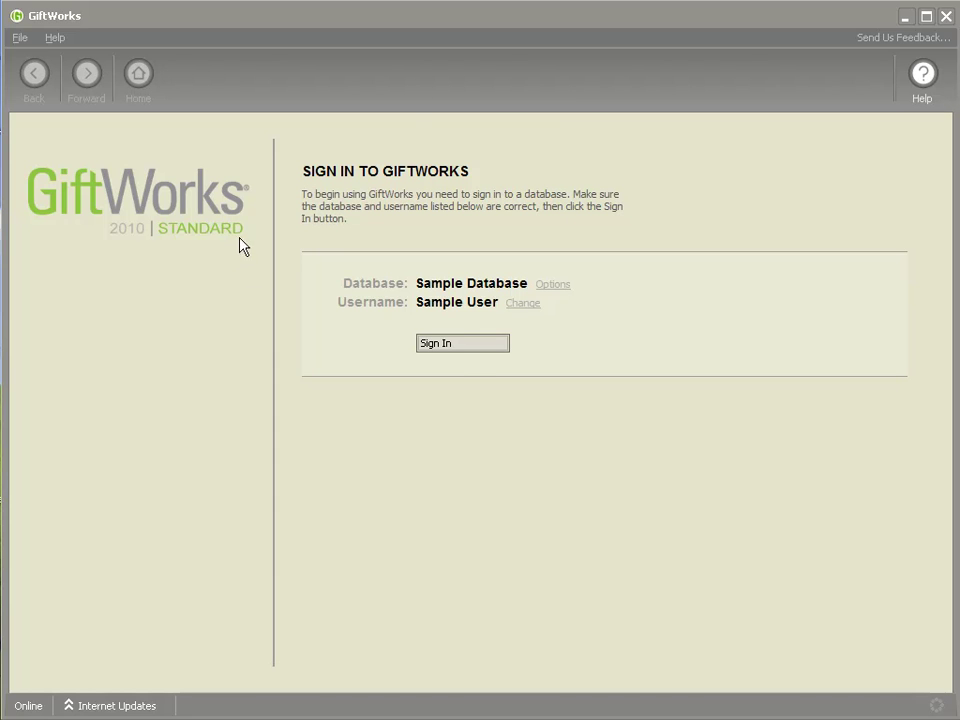
Step: Sign in to the Sample Database and open the management settings for SmartEntry pages
{"action": "left_click", "coordinate": [464, 346]}
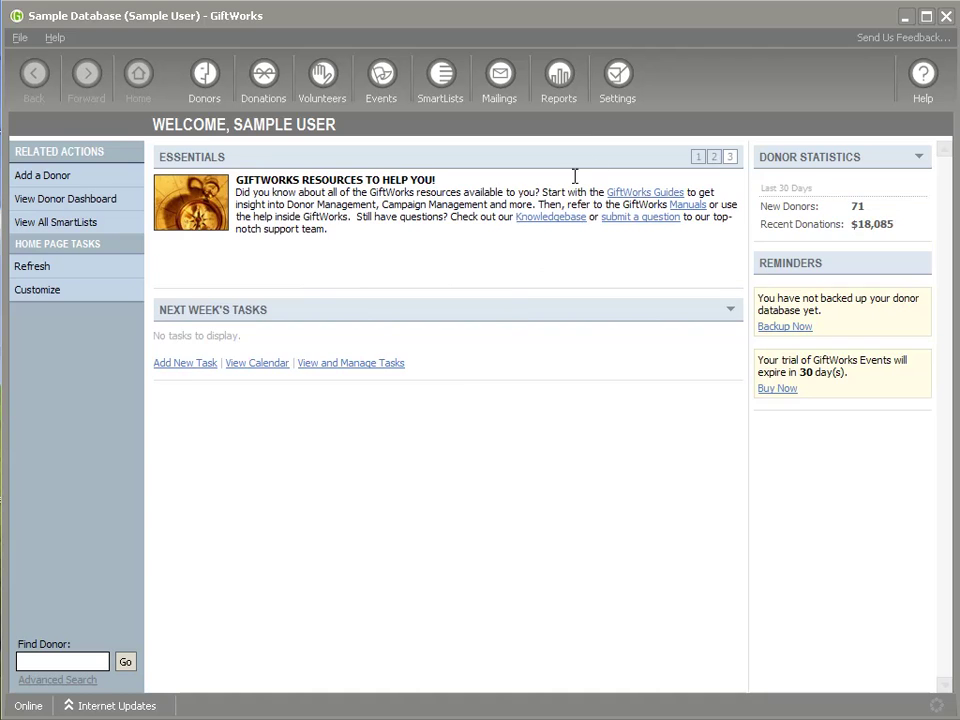
{"action": "left_click", "coordinate": [622, 88]}
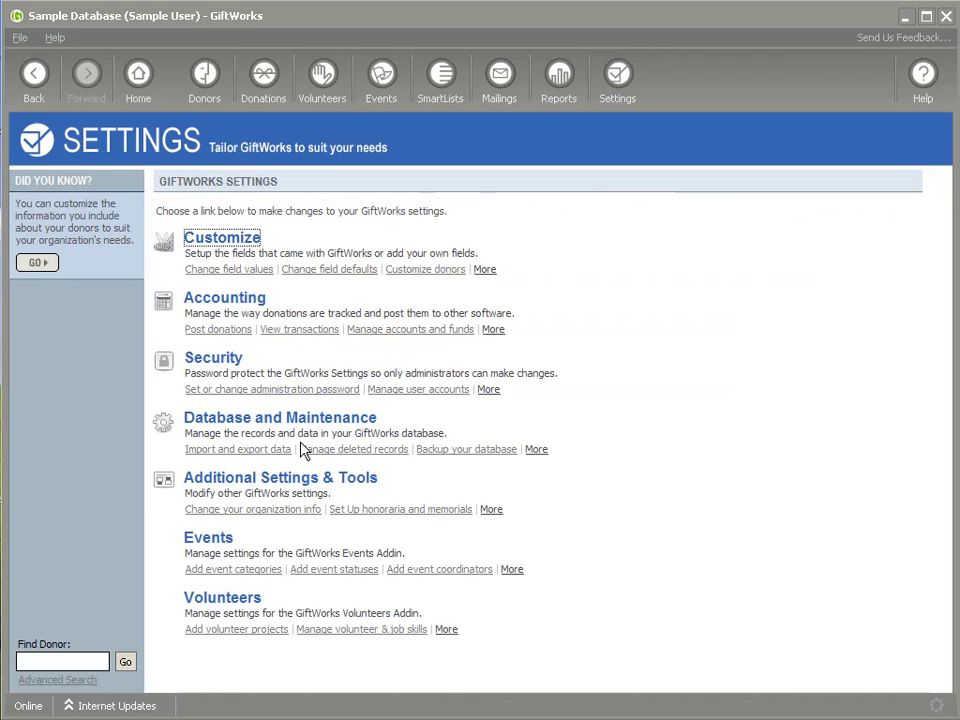
{"action": "left_click", "coordinate": [294, 480]}
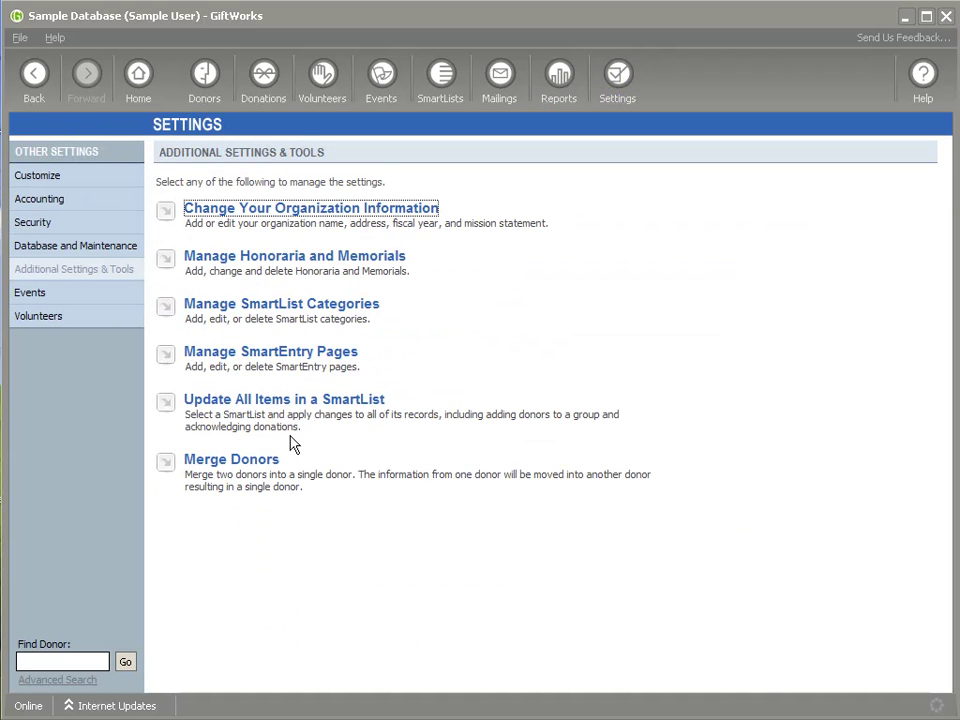
{"action": "left_click", "coordinate": [258, 353]}
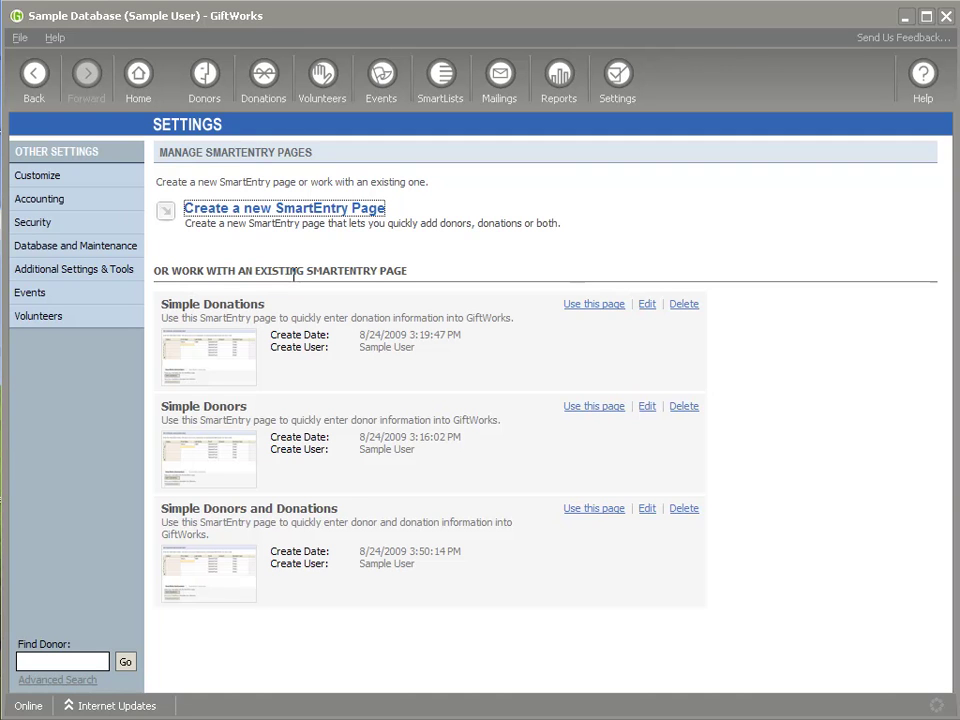
Step: Start a new SmartEntry page and include the First Name, Middle Name and Last Name fields
{"action": "left_click", "coordinate": [310, 212]}
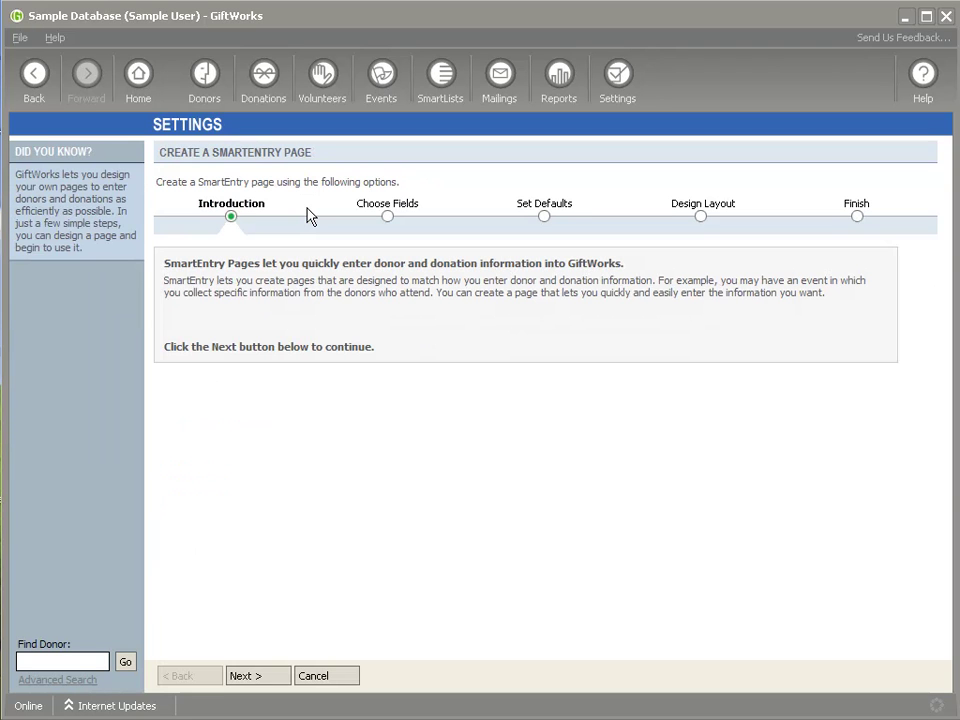
{"action": "left_click", "coordinate": [270, 677]}
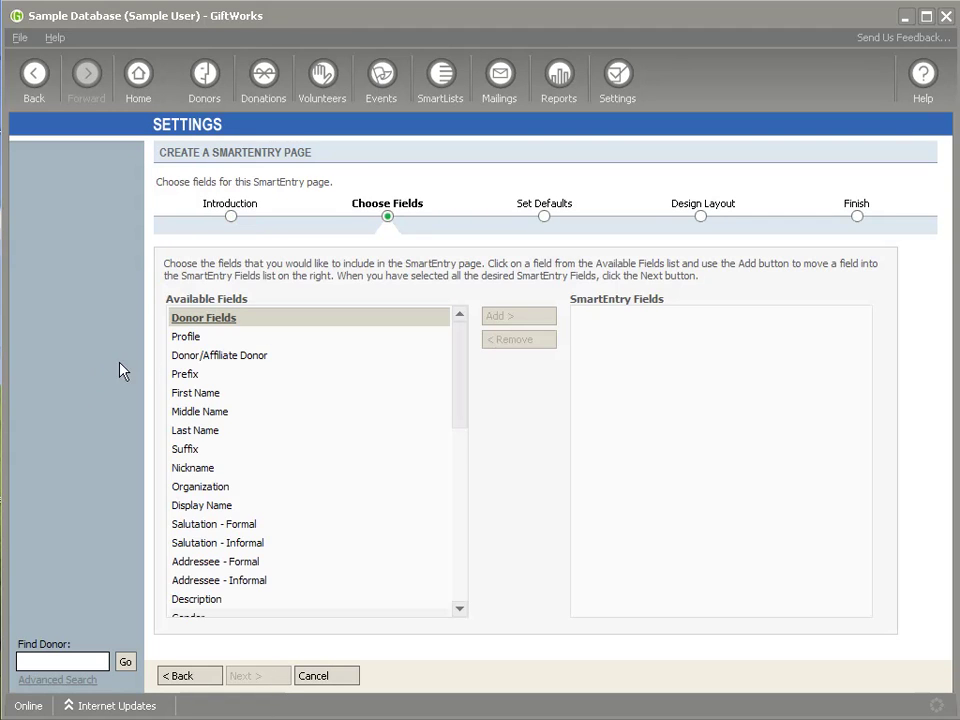
{"action": "scroll", "coordinate": [463, 380], "scroll_direction": "down", "scroll_amount": 1}
{"action": "mouse_move", "coordinate": [463, 380]}
{"action": "left_mouse_down"}
{"action": "mouse_move", "coordinate": [463, 540]}
{"action": "mouse_move", "coordinate": [463, 343]}
{"action": "mouse_move", "coordinate": [463, 560]}
{"action": "mouse_move", "coordinate": [476, 441]}
{"action": "mouse_move", "coordinate": [454, 381]}
{"action": "left_mouse_up"}
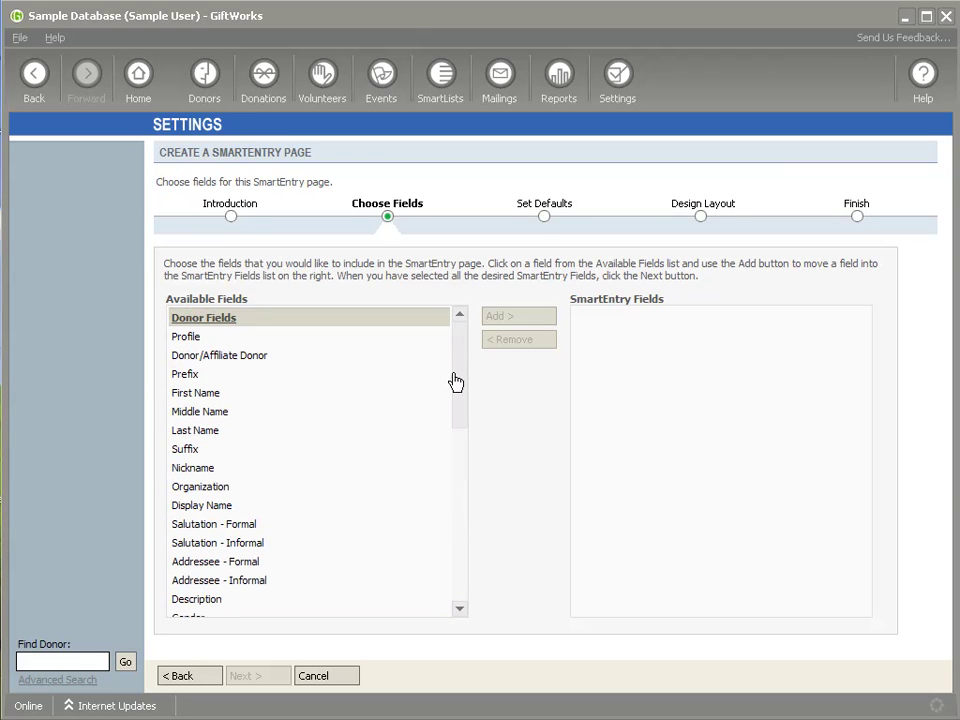
{"action": "left_click", "coordinate": [196, 396]}
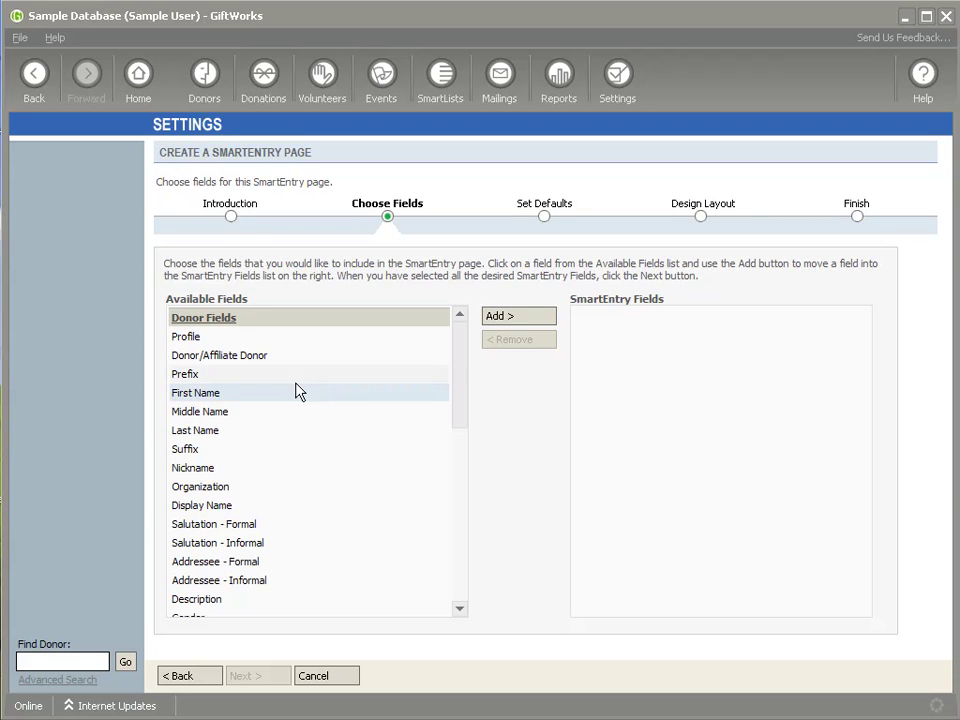
{"action": "left_click", "coordinate": [522, 320]}
{"action": "left_click", "coordinate": [522, 321]}
{"action": "left_click", "coordinate": [522, 320]}
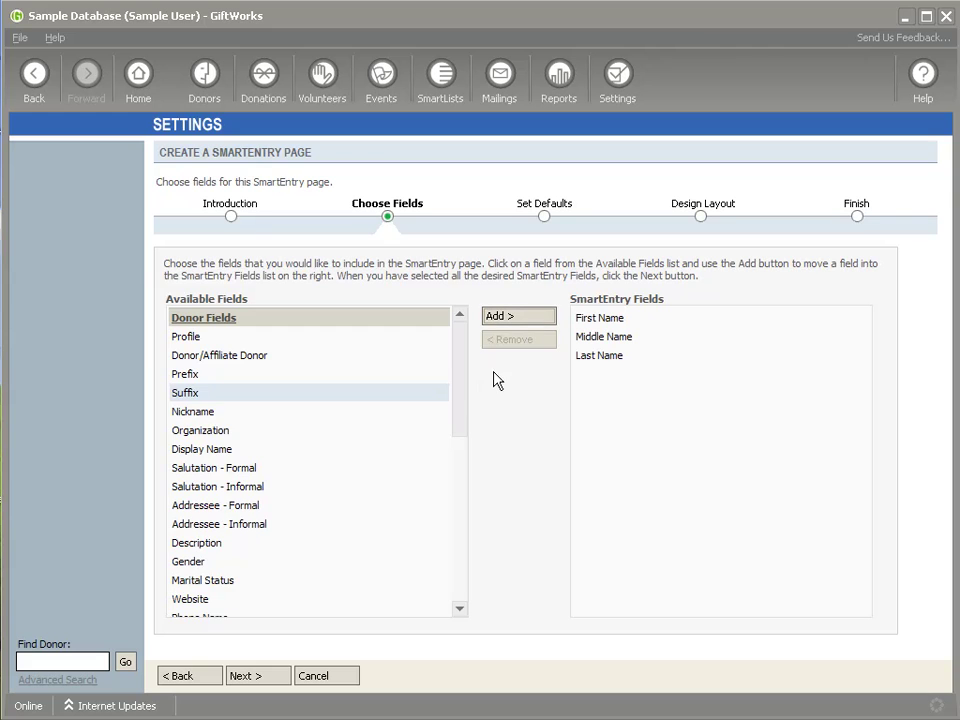
Step: Add the donor fields Address Line 1, Address Line 2, City, State, ZIP/Postal Code and Status to the SmartEntry page
{"action": "left_click_drag", "start_coordinate": [465, 399], "coordinate": [454, 499]}
{"action": "left_click", "coordinate": [321, 437]}
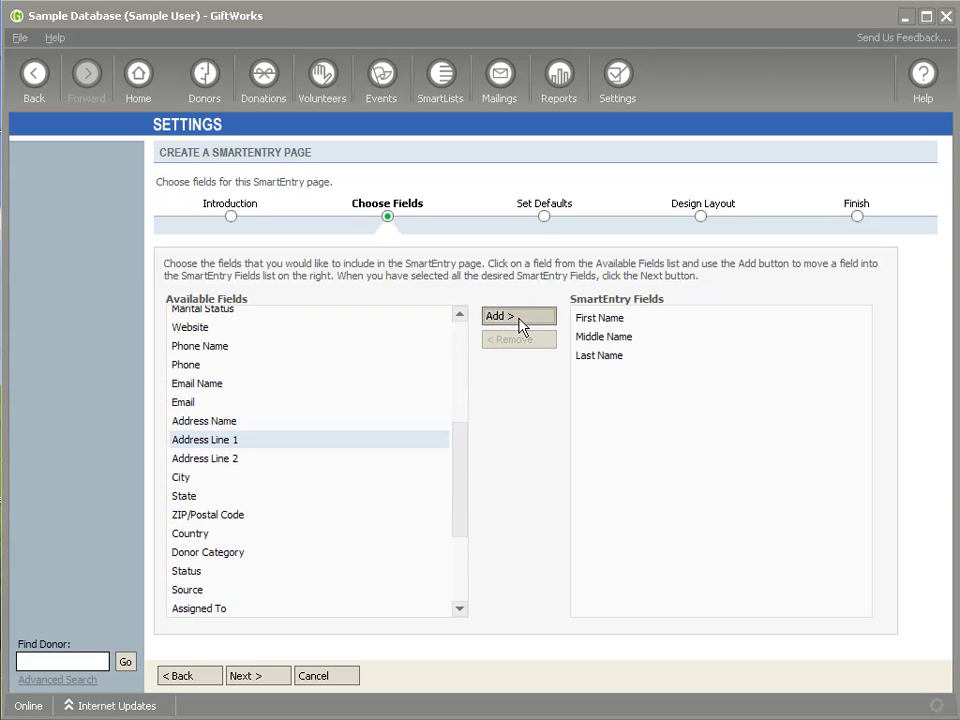
{"action": "left_click", "coordinate": [518, 317]}
{"action": "left_click", "coordinate": [518, 317]}
{"action": "left_click", "coordinate": [518, 318]}
{"action": "left_click", "coordinate": [518, 317]}
{"action": "left_click", "coordinate": [518, 317]}
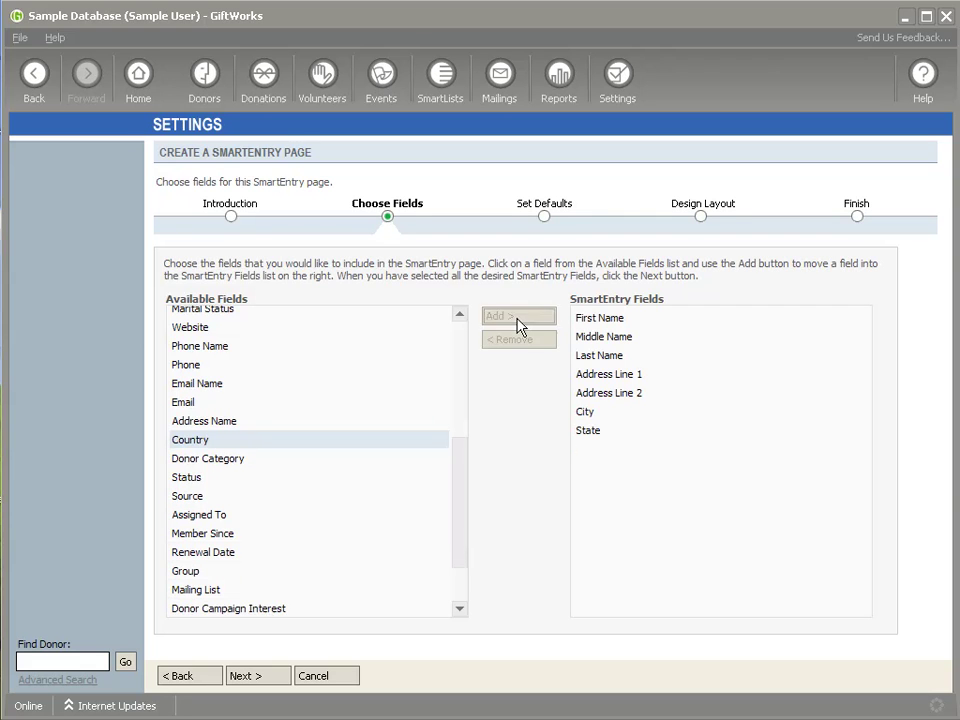
{"action": "left_click", "coordinate": [391, 477]}
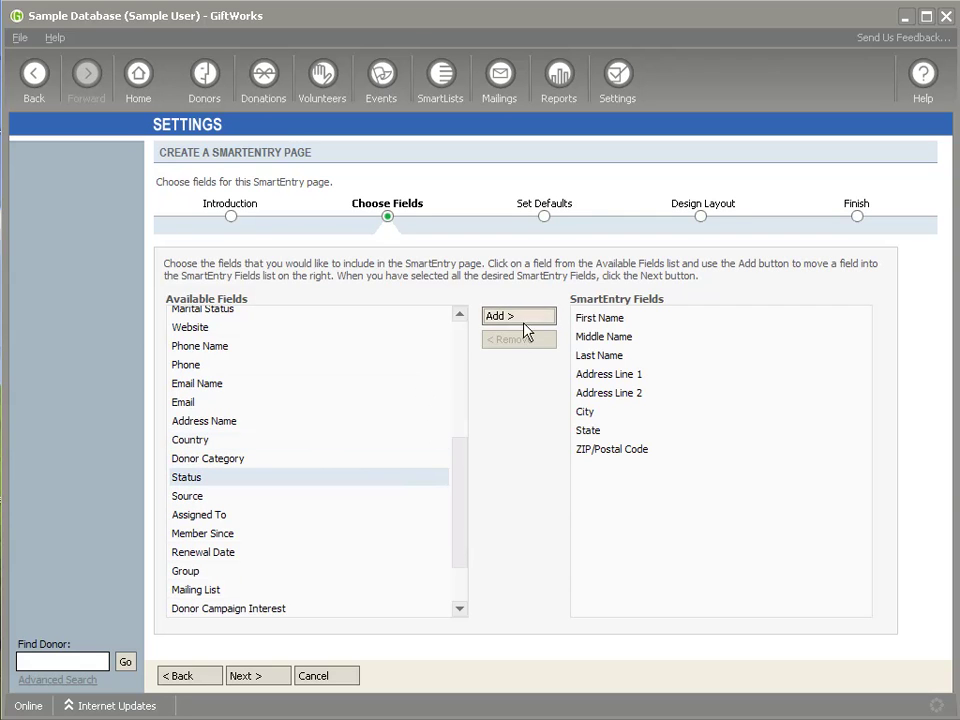
{"action": "left_click", "coordinate": [522, 318]}
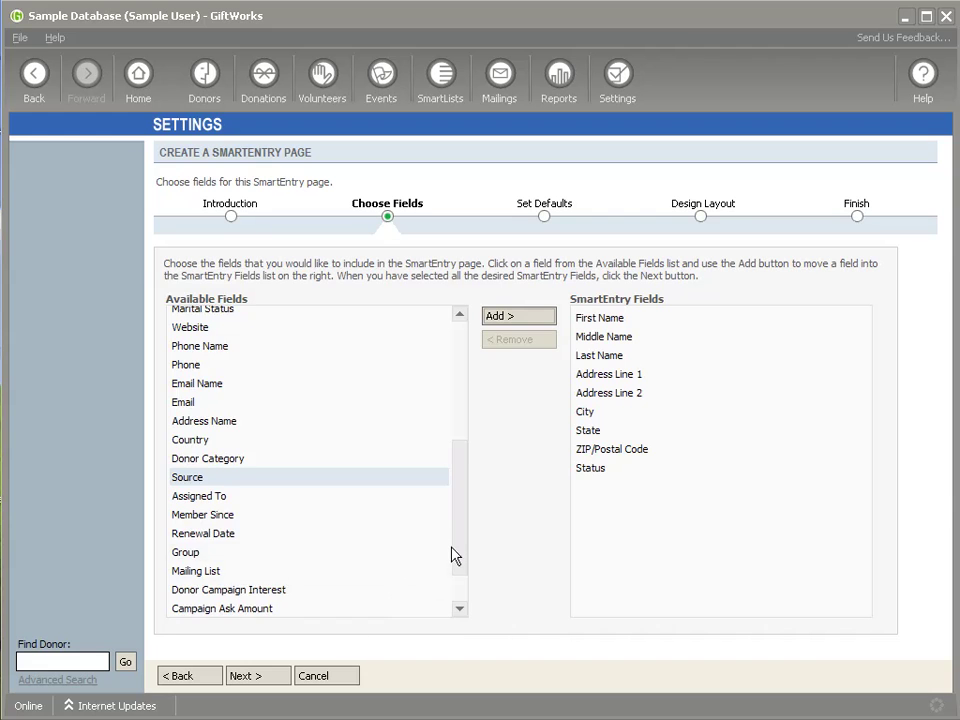
Step: Add the donation fields Donation Date, Fund, Amount and Payment Type to the SmartEntry page
{"action": "scroll", "coordinate": [452, 555], "scroll_direction": "down", "scroll_amount": 1}
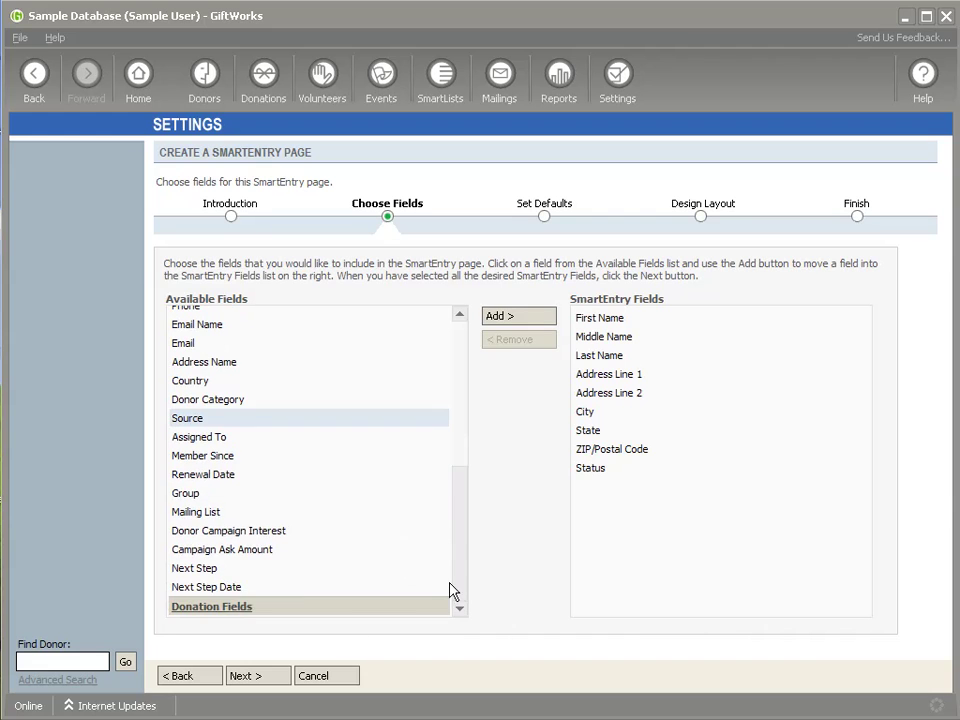
{"action": "left_click", "coordinate": [210, 607]}
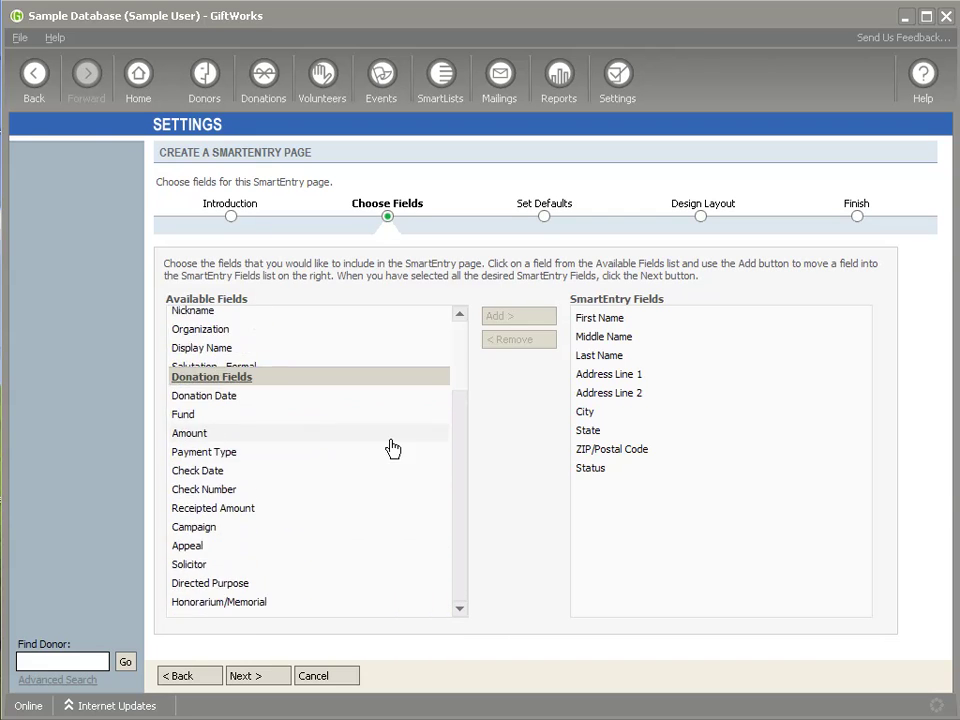
{"action": "left_click", "coordinate": [240, 345]}
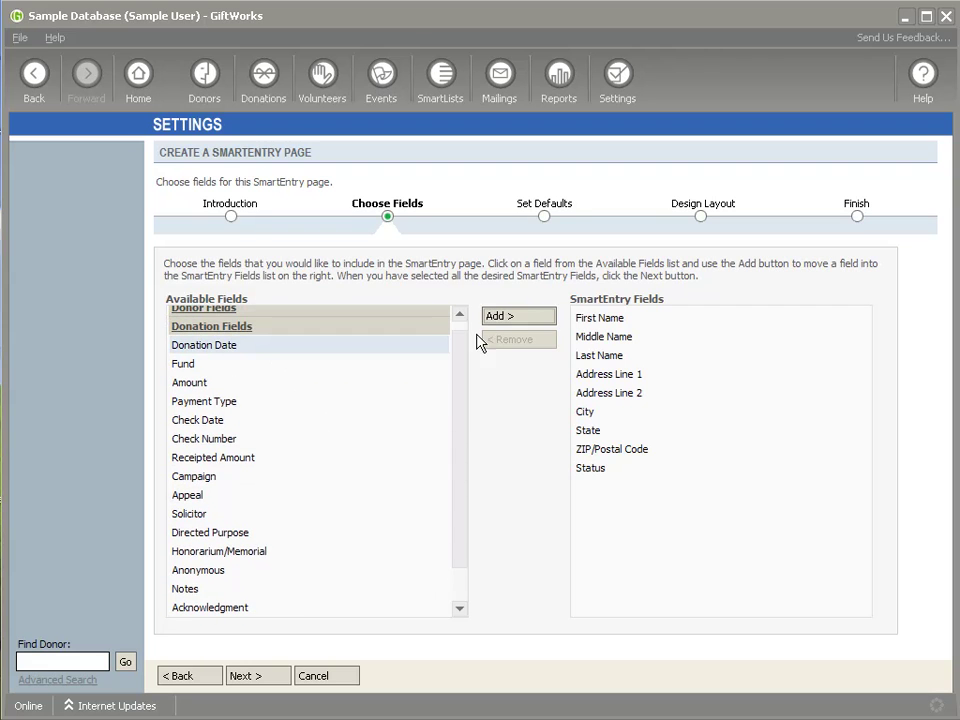
{"action": "left_click", "coordinate": [498, 317]}
{"action": "left_click", "coordinate": [502, 318]}
{"action": "left_click", "coordinate": [503, 318]}
{"action": "left_click", "coordinate": [503, 318]}
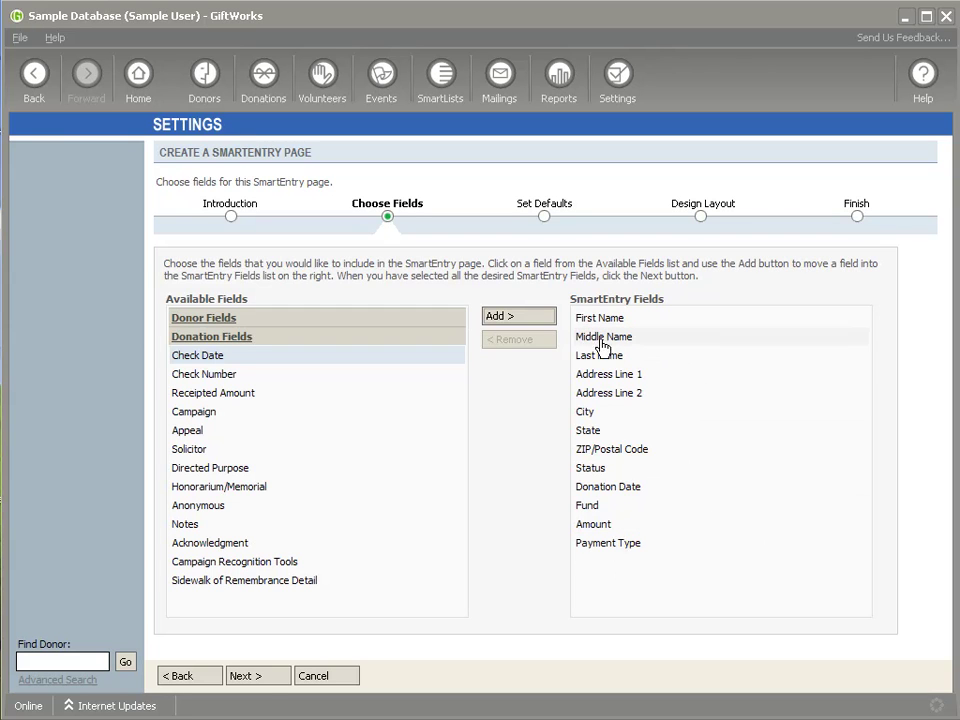
Step: Proceed to the field defaults and set the State field's default value to PA
{"action": "left_click", "coordinate": [258, 678]}
{"action": "left_click", "coordinate": [205, 319]}
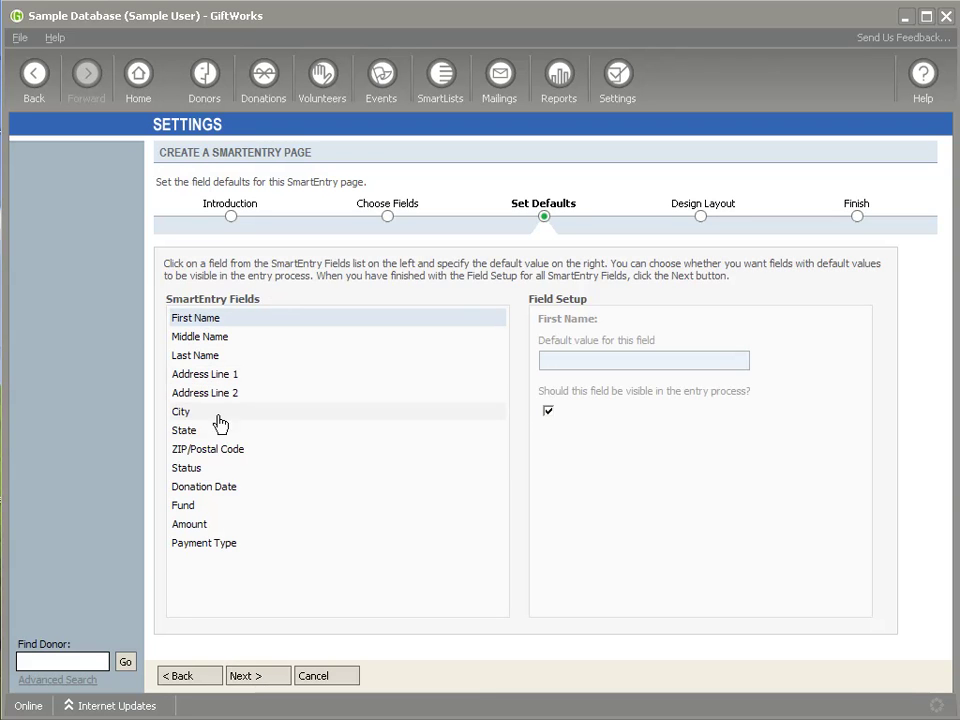
{"action": "left_click", "coordinate": [184, 412]}
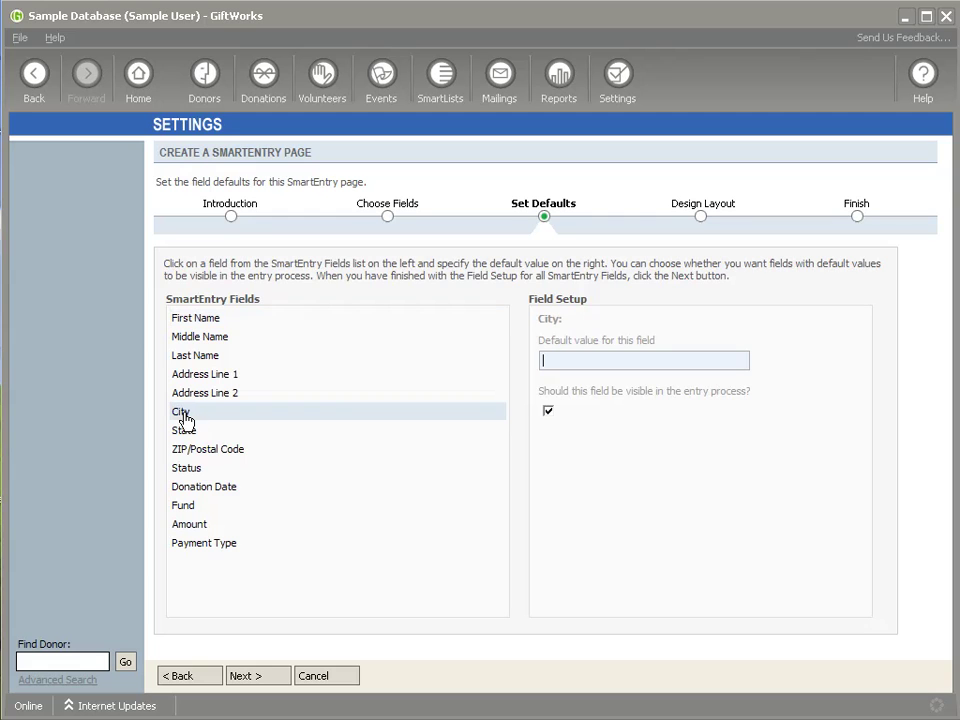
{"action": "left_click", "coordinate": [572, 363]}
{"action": "left_click", "coordinate": [190, 432]}
{"action": "left_click", "coordinate": [659, 362]}
{"action": "type", "text": "PA"}
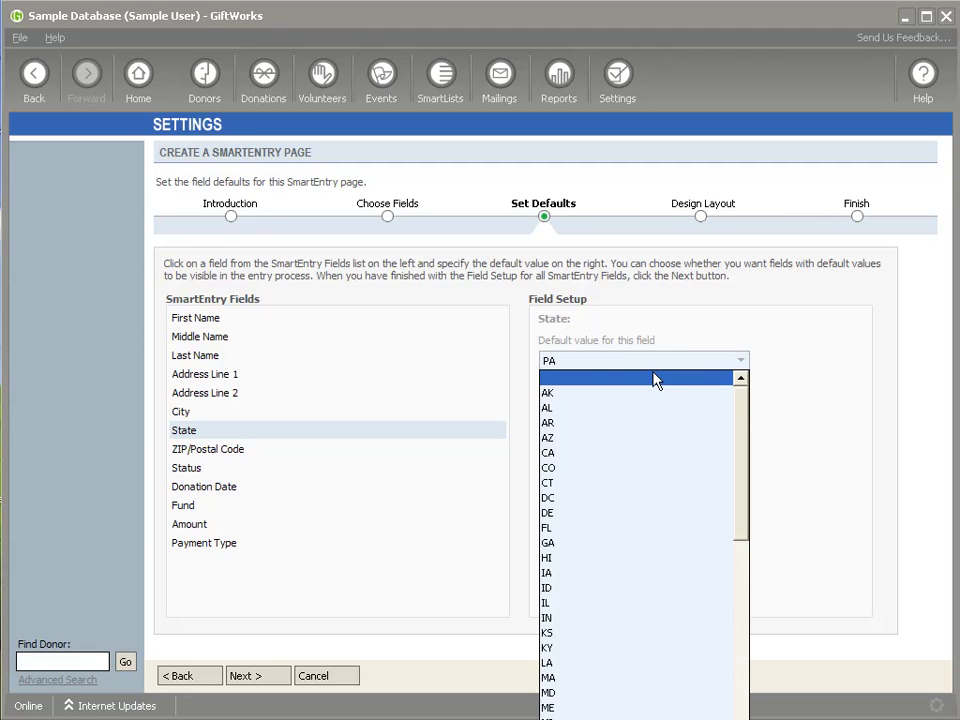
{"action": "scroll", "coordinate": [621, 638], "scroll_direction": "down", "scroll_amount": 6}
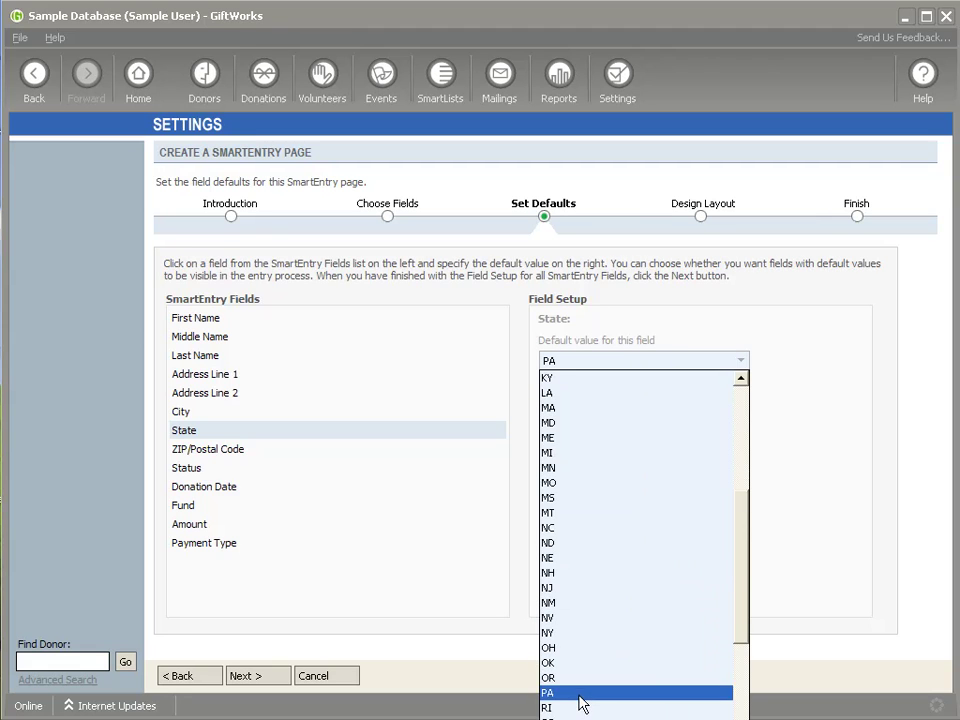
{"action": "left_click", "coordinate": [576, 694]}
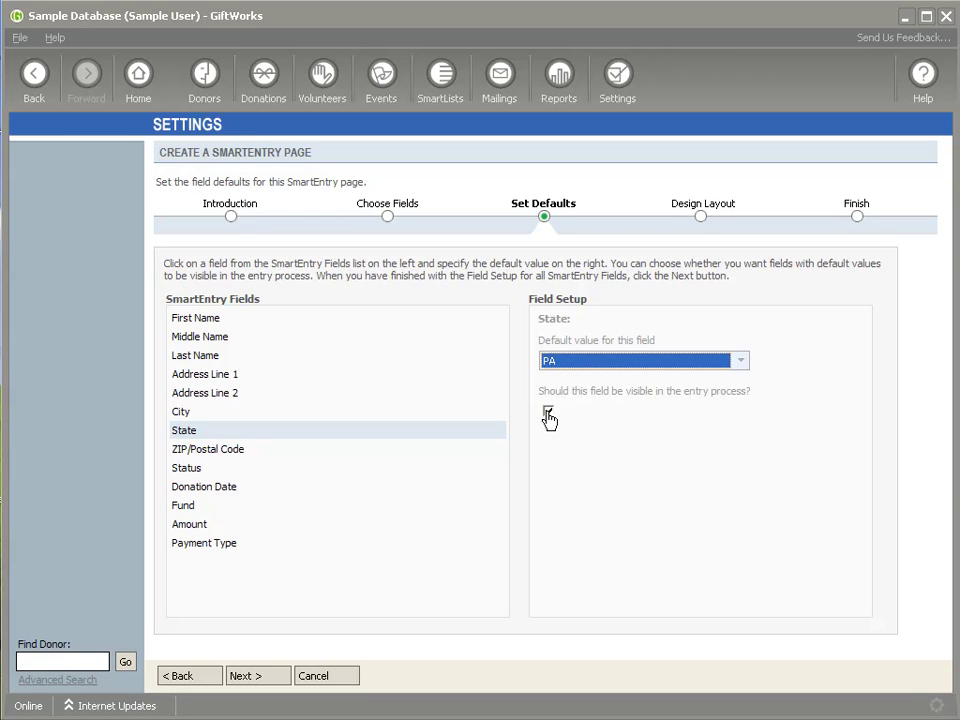
{"action": "left_click", "coordinate": [547, 411]}
{"action": "left_click", "coordinate": [548, 411]}
Step: Set the Donation Date field's default value to 9/8/2009
{"action": "left_click", "coordinate": [195, 487]}
{"action": "left_click", "coordinate": [622, 361]}
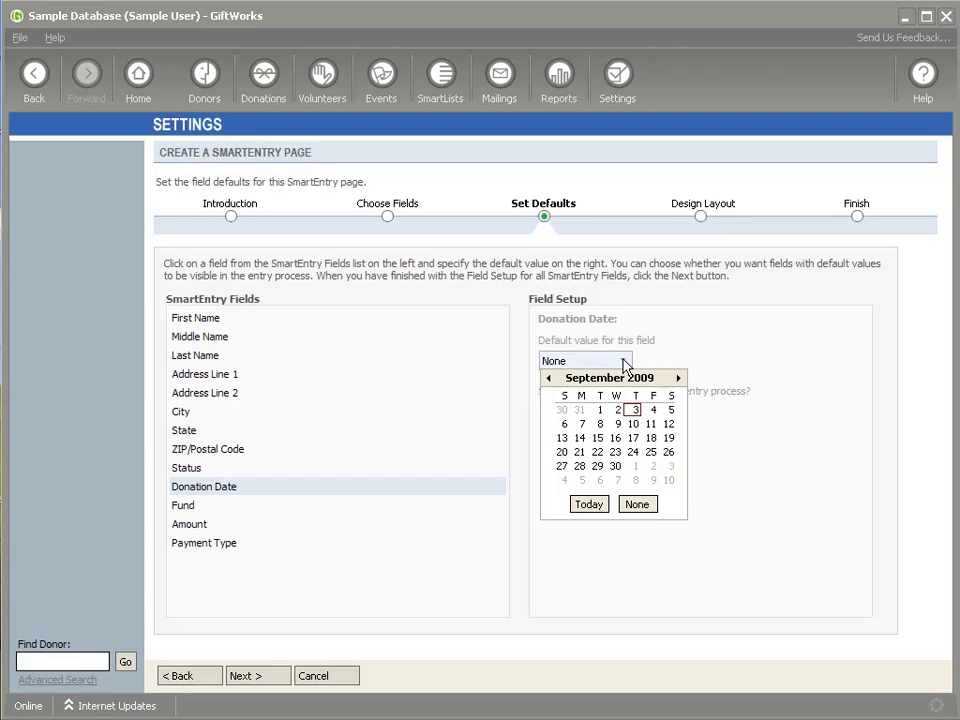
{"action": "left_click", "coordinate": [598, 424]}
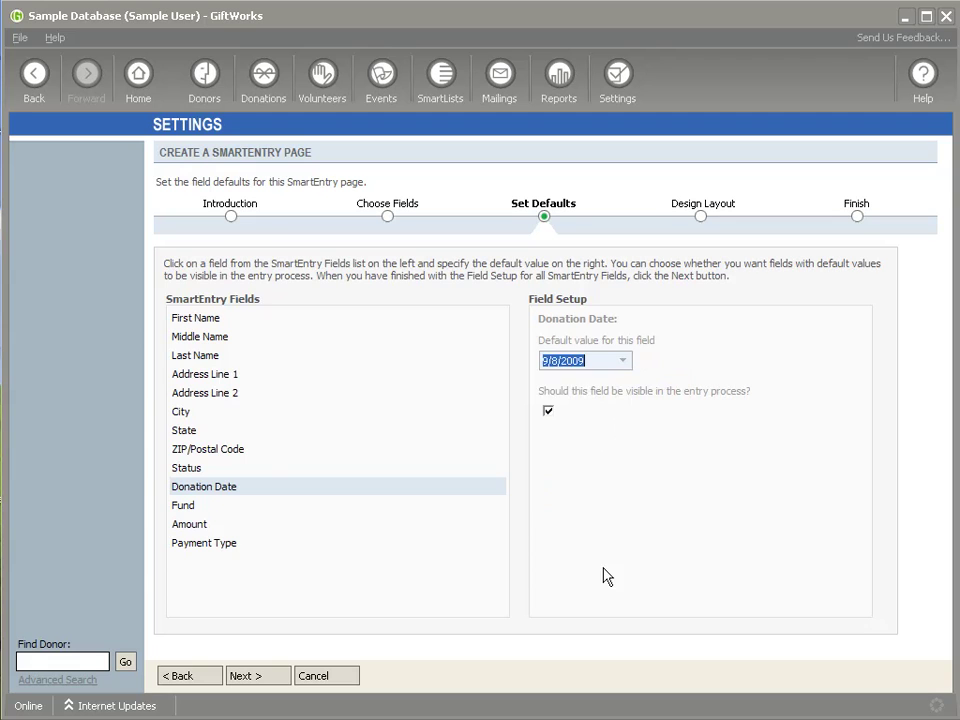
{"action": "left_click", "coordinate": [191, 508]}
{"action": "left_click", "coordinate": [199, 528]}
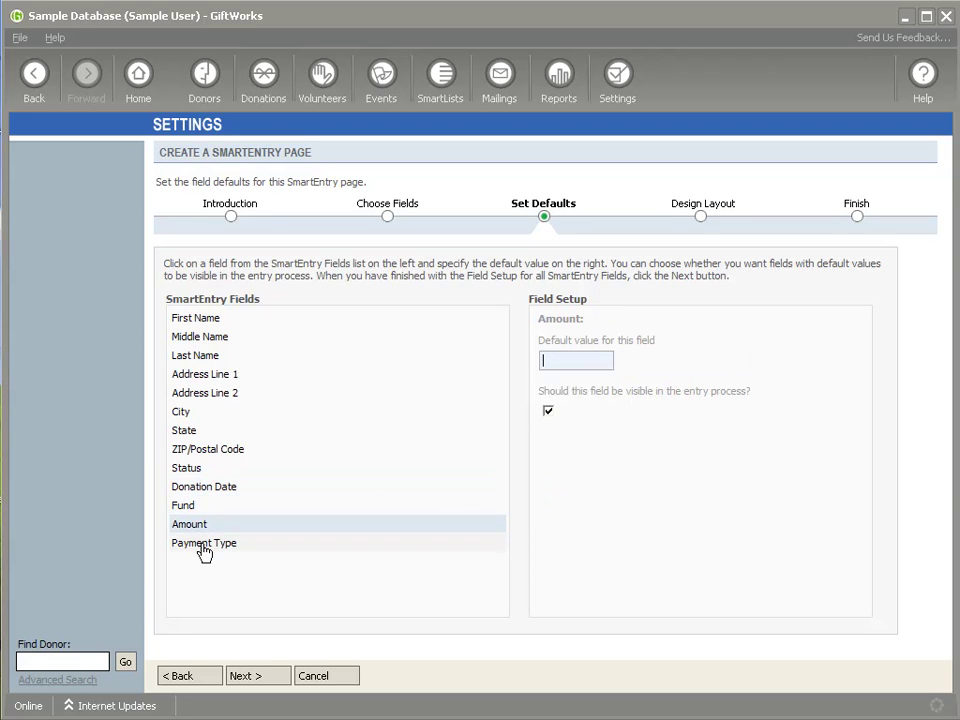
{"action": "left_click", "coordinate": [204, 545]}
{"action": "left_click", "coordinate": [193, 327]}
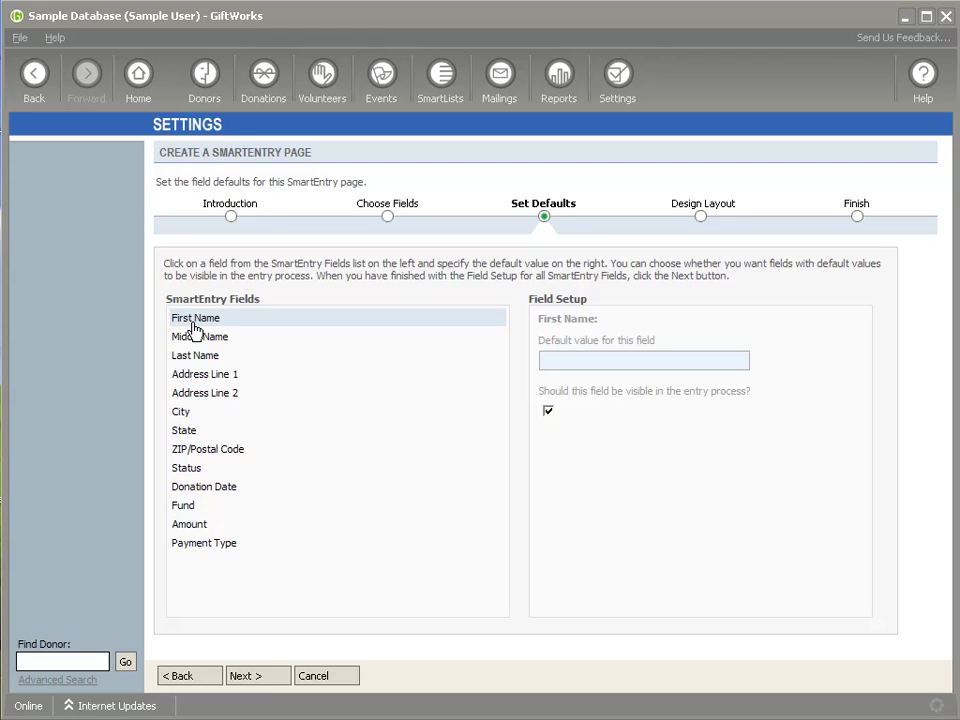
Step: Continue to the layout design and narrow the Middle Name column to about a quarter of its width
{"action": "left_click", "coordinate": [262, 677]}
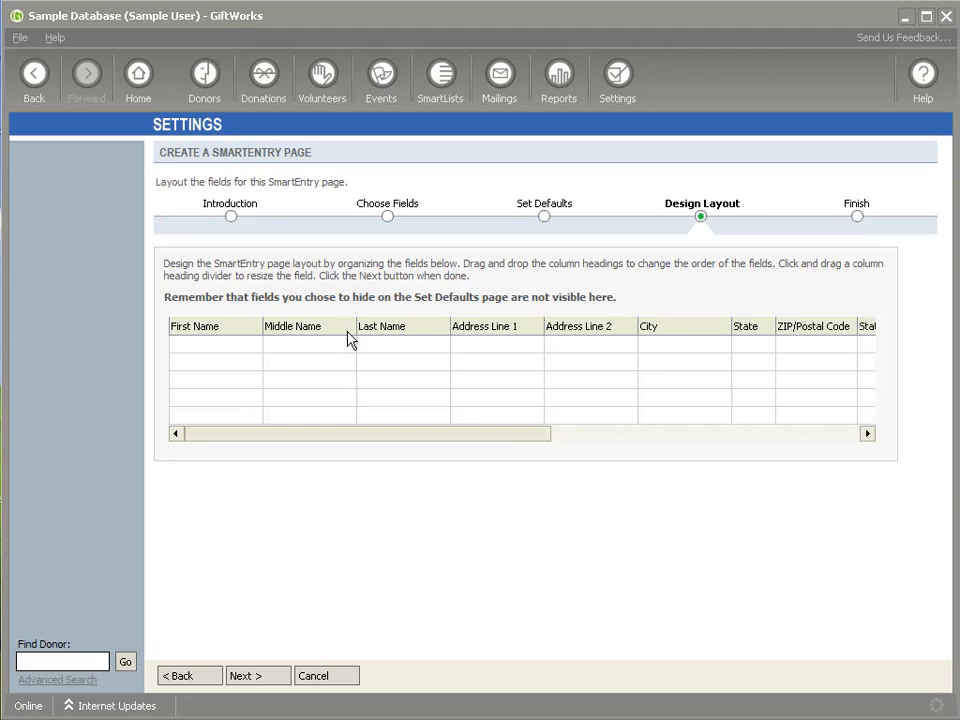
{"action": "left_click_drag", "start_coordinate": [355, 328], "coordinate": [285, 326]}
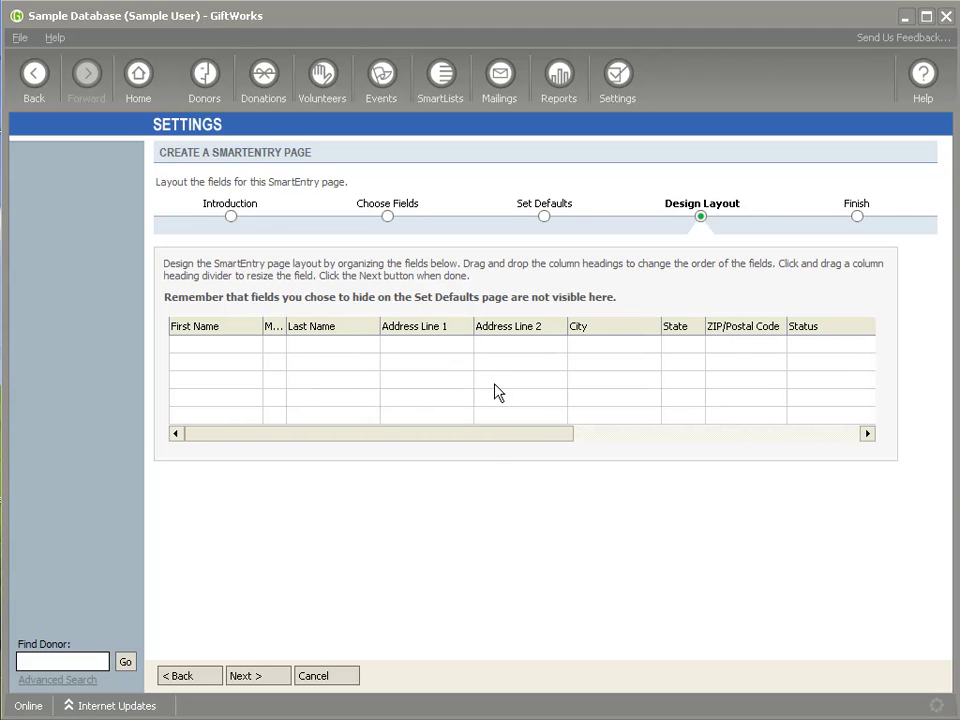
Step: Examine the order and widths of the layout columns from First Name through Payment Type
{"action": "left_click_drag", "start_coordinate": [491, 441], "coordinate": [381, 441]}
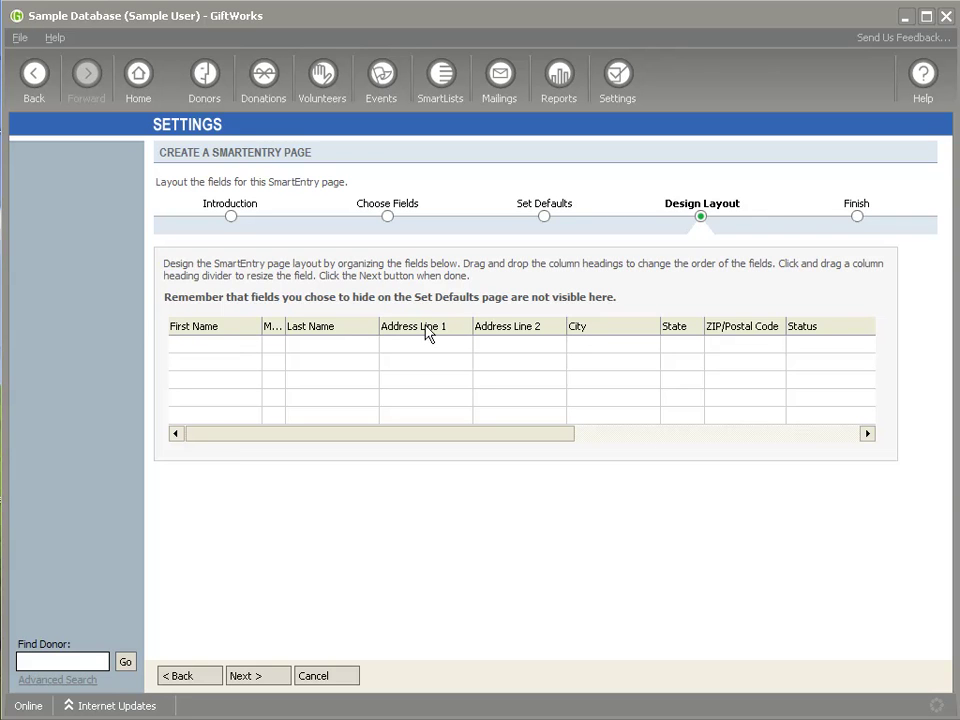
{"action": "mouse_move", "coordinate": [686, 335]}
{"action": "left_mouse_down"}
{"action": "mouse_move", "coordinate": [606, 336]}
{"action": "mouse_move", "coordinate": [785, 334]}
{"action": "mouse_move", "coordinate": [675, 336]}
{"action": "mouse_move", "coordinate": [684, 338]}
{"action": "left_mouse_up"}
{"action": "left_click_drag", "start_coordinate": [555, 443], "coordinate": [789, 441]}
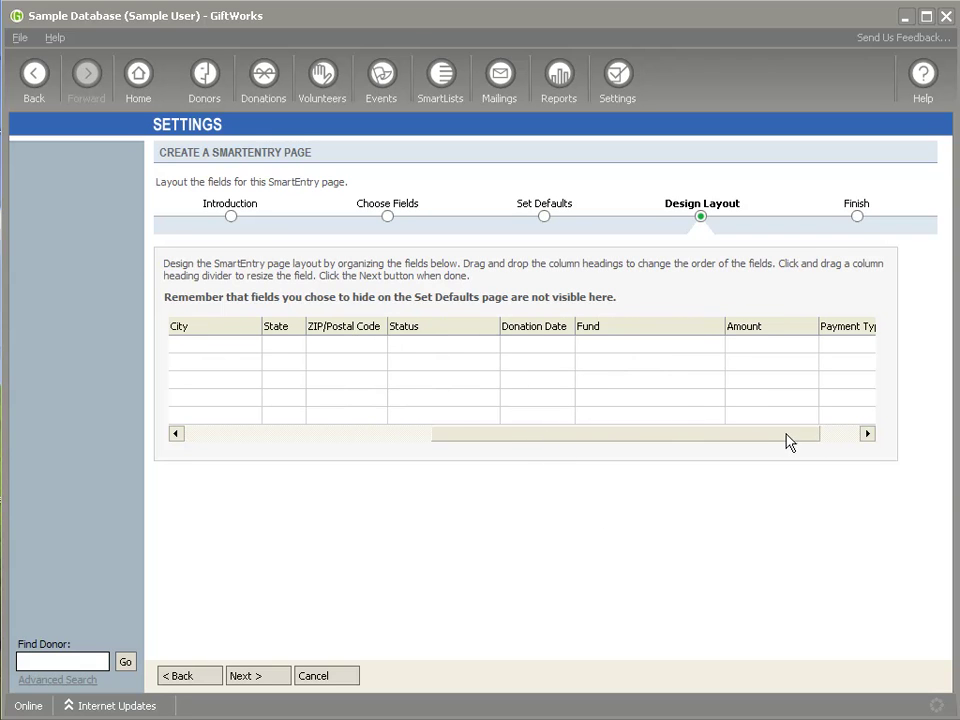
{"action": "mouse_move", "coordinate": [538, 334]}
{"action": "left_mouse_down"}
{"action": "mouse_move", "coordinate": [234, 334]}
{"action": "mouse_move", "coordinate": [546, 333]}
{"action": "mouse_move", "coordinate": [536, 340]}
{"action": "left_mouse_up"}
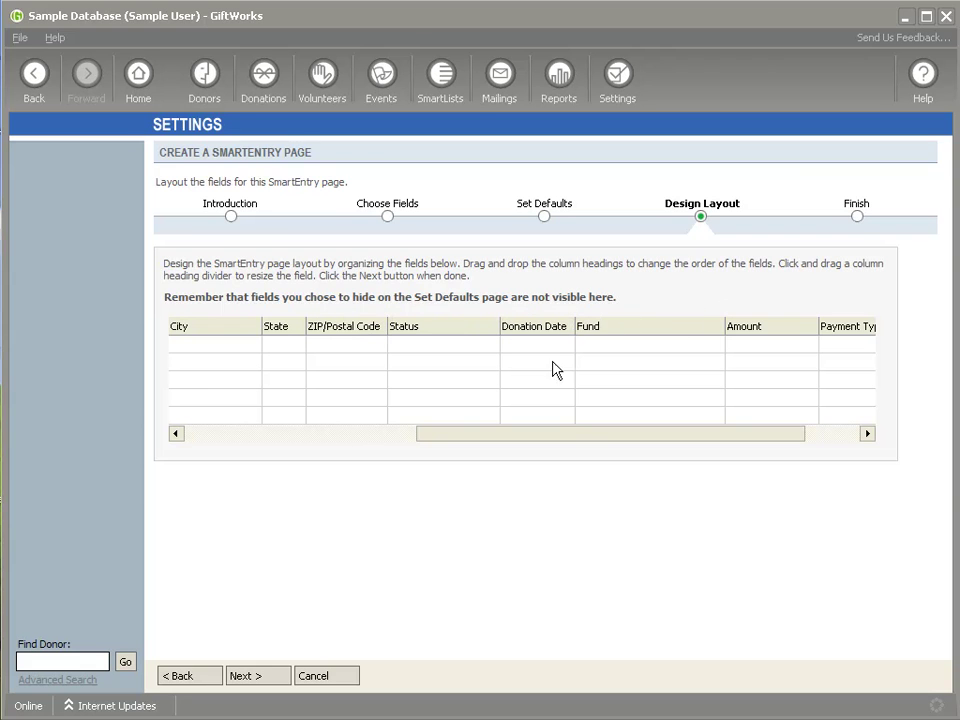
{"action": "left_click_drag", "start_coordinate": [578, 442], "coordinate": [364, 443]}
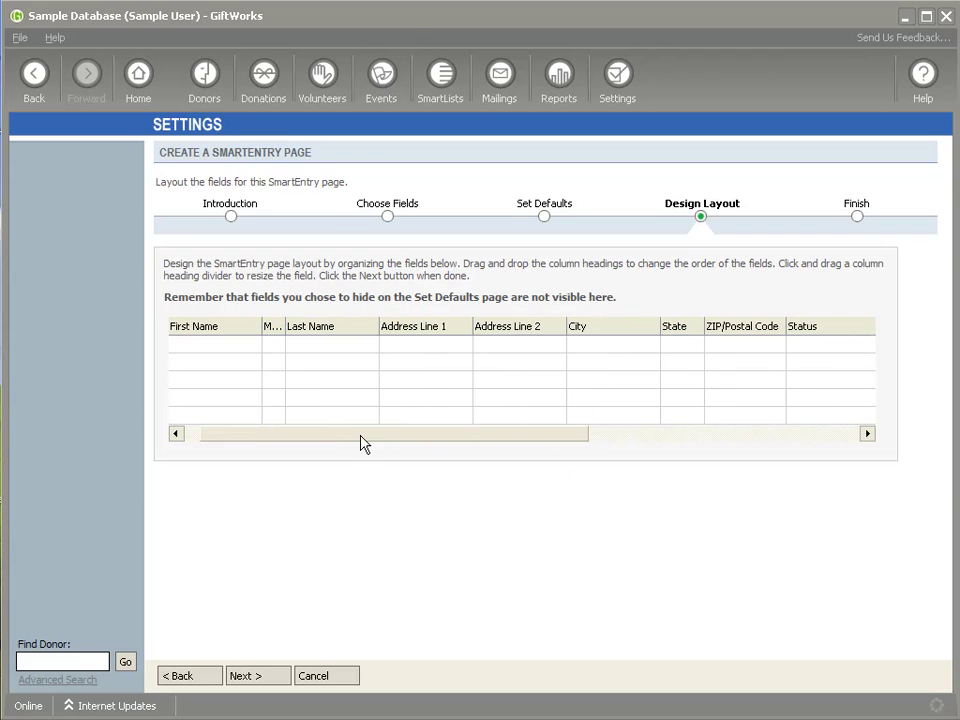
{"action": "scroll", "coordinate": [224, 360], "scroll_direction": "right", "scroll_amount": 5}
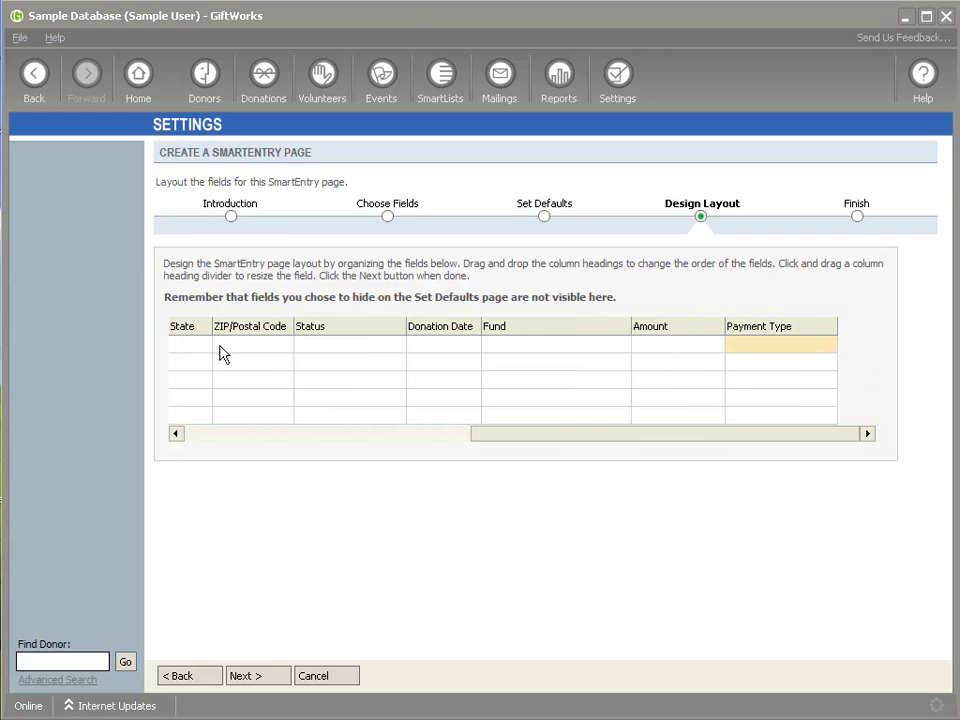
{"action": "left_click_drag", "start_coordinate": [628, 439], "coordinate": [791, 444]}
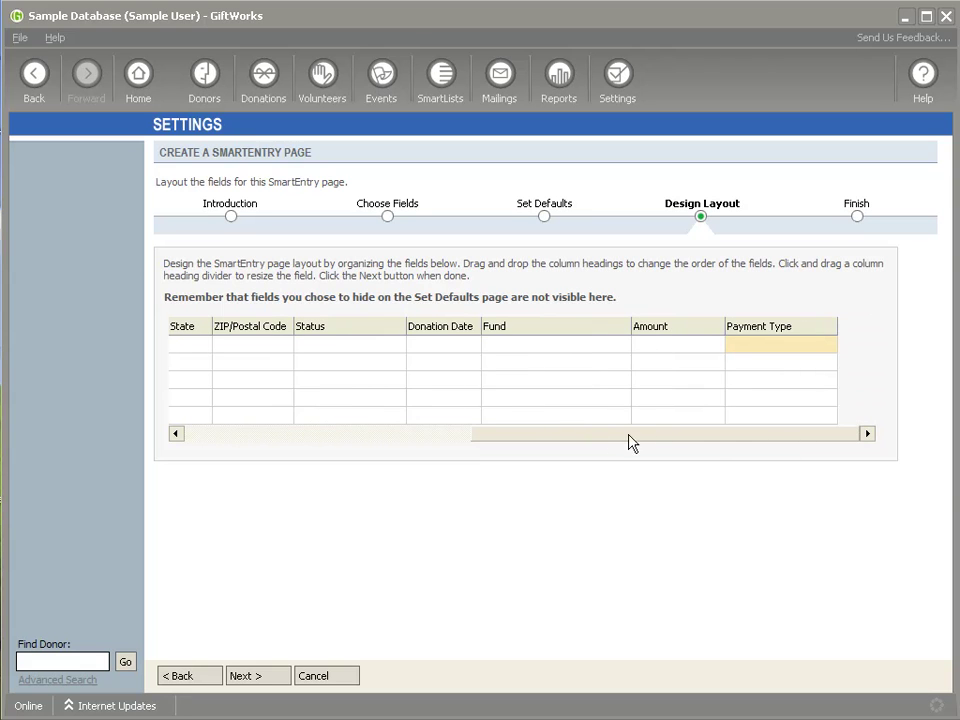
{"action": "left_click_drag", "start_coordinate": [604, 437], "coordinate": [306, 433]}
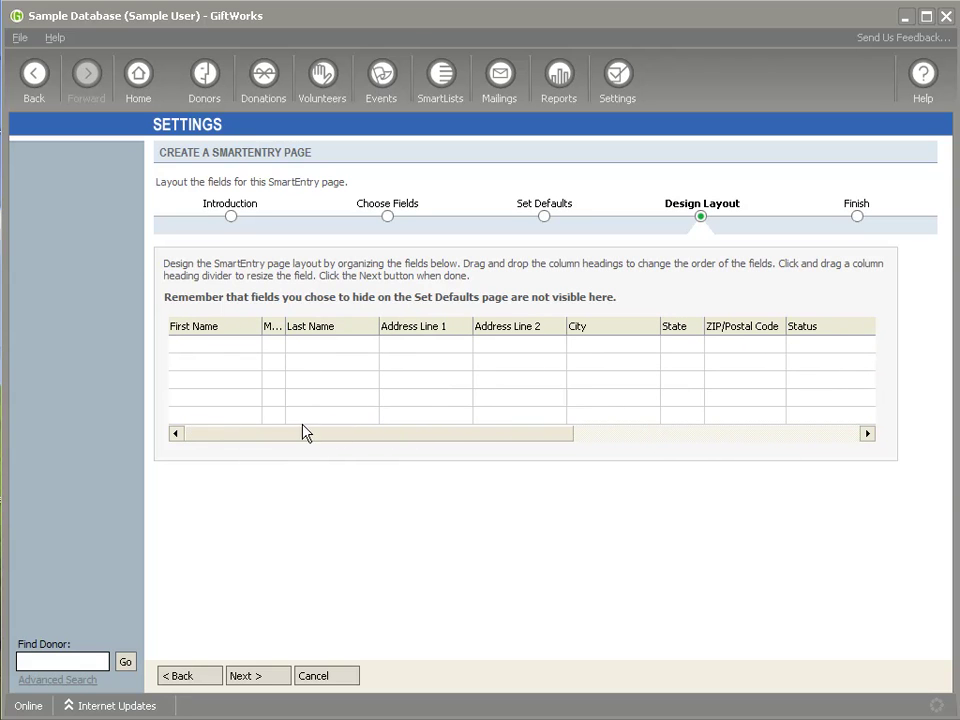
Step: Continue to the final stage, name the page "SmartEntry Page Demo" with the description "Description", and save it
{"action": "left_click_drag", "start_coordinate": [397, 438], "coordinate": [307, 440]}
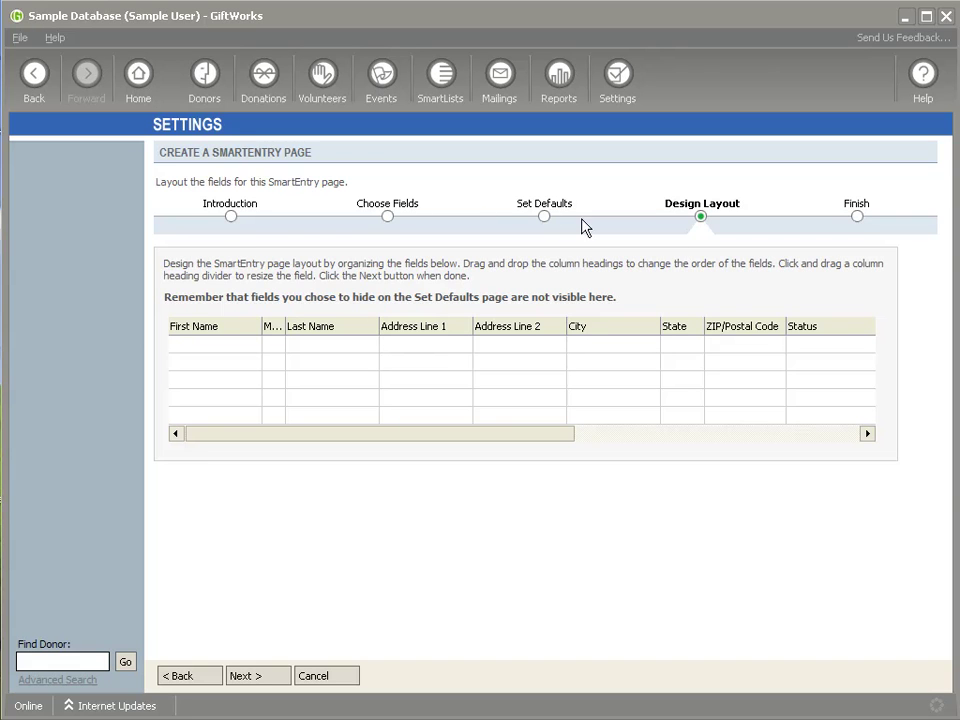
{"action": "left_click", "coordinate": [253, 677]}
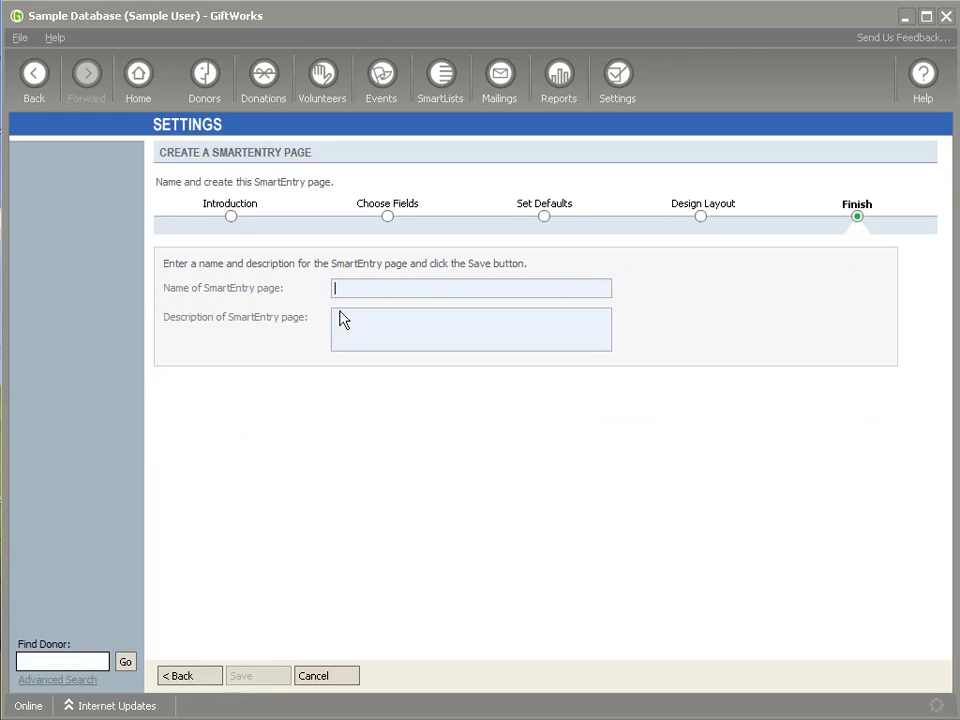
{"action": "left_click", "coordinate": [357, 289]}
{"action": "type", "text": "S"}
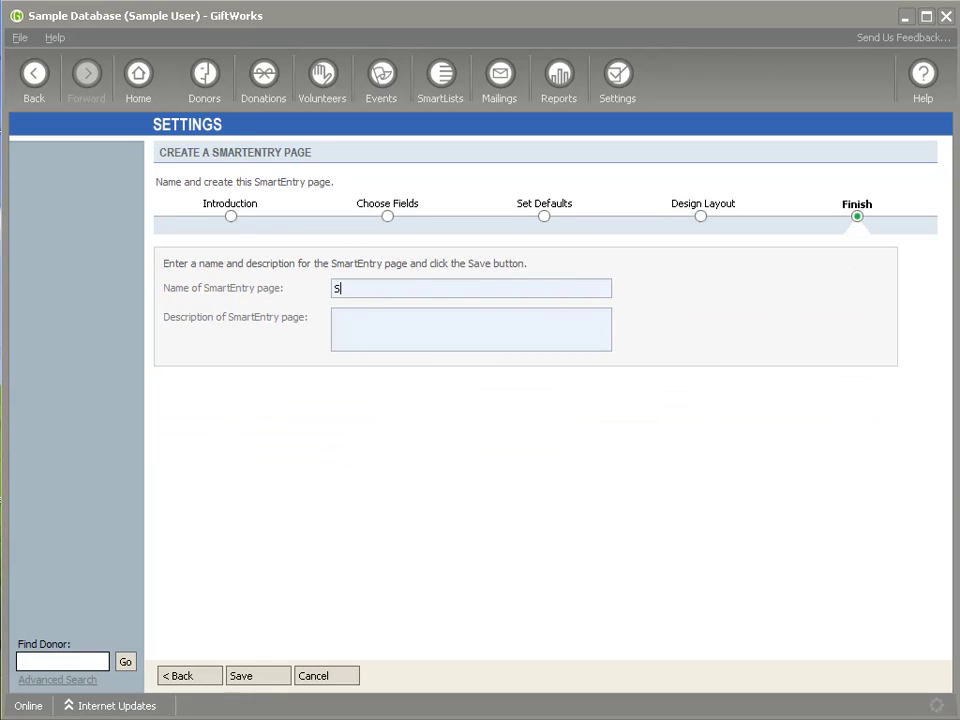
{"action": "type", "text": "martEntry Page Demo"}
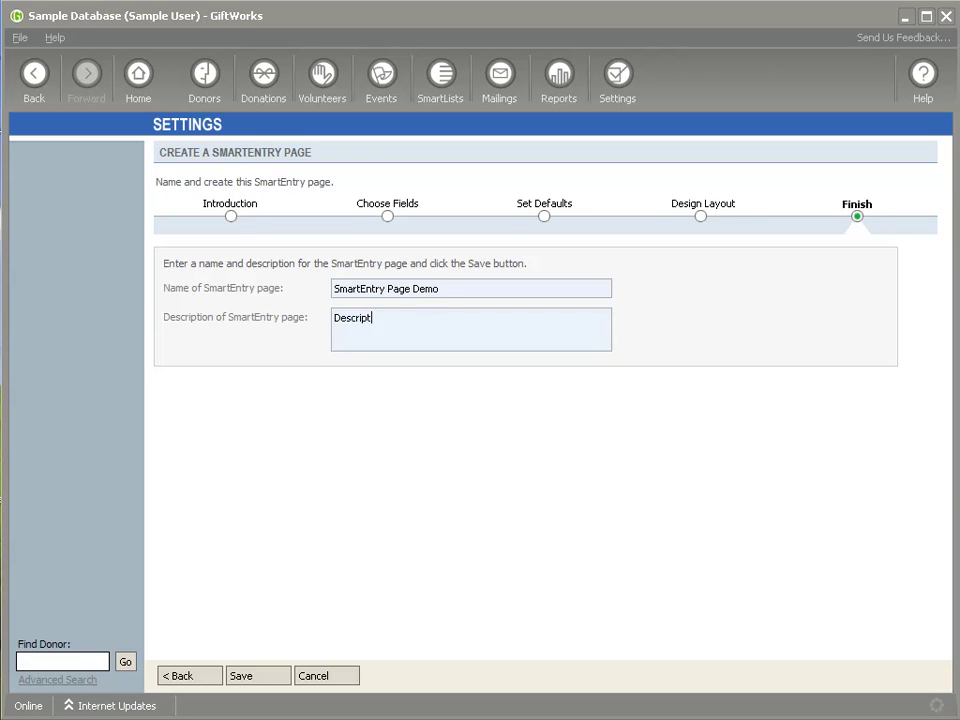
{"action": "left_click", "coordinate": [262, 676]}
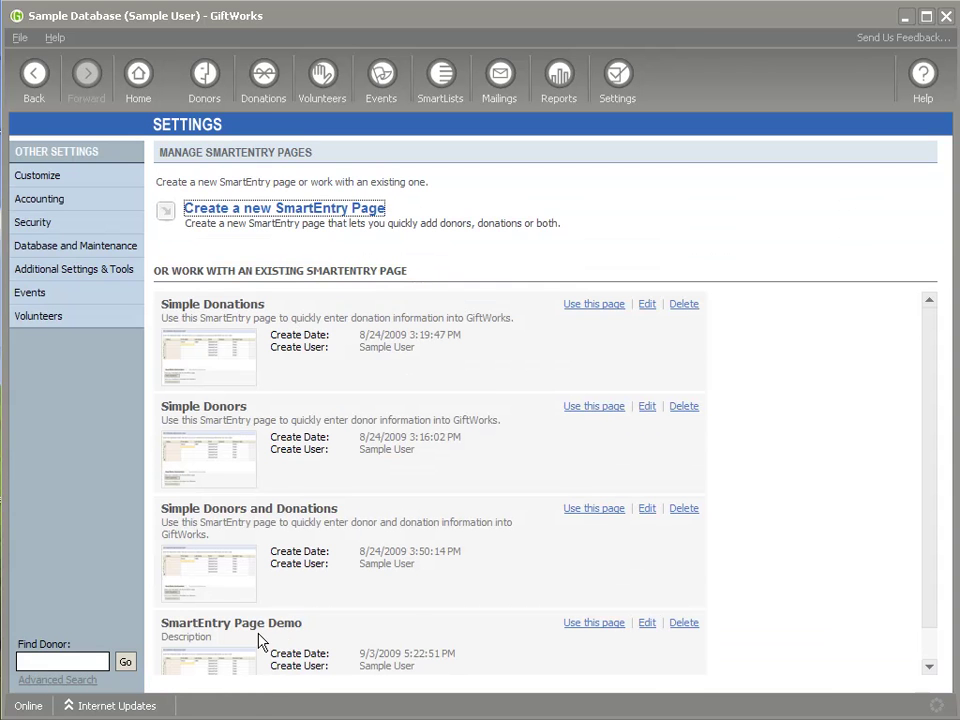
{"action": "scroll", "coordinate": [258, 640], "scroll_direction": "down", "scroll_amount": 1}
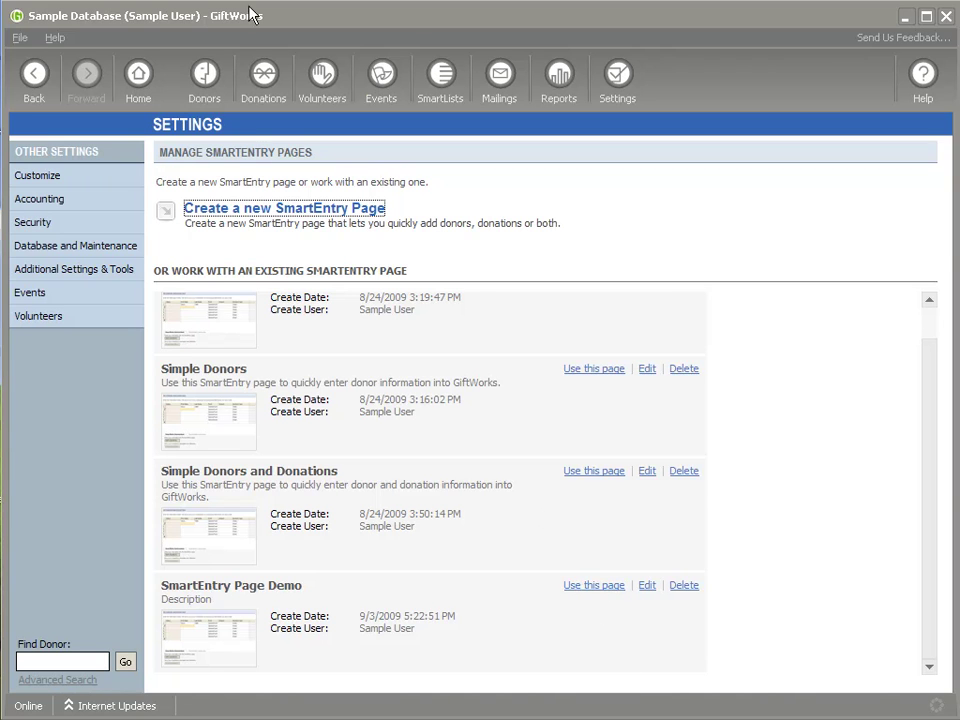
Step: Customize the home page so its side column displays SmartEntry Pages
{"action": "left_click", "coordinate": [206, 66]}
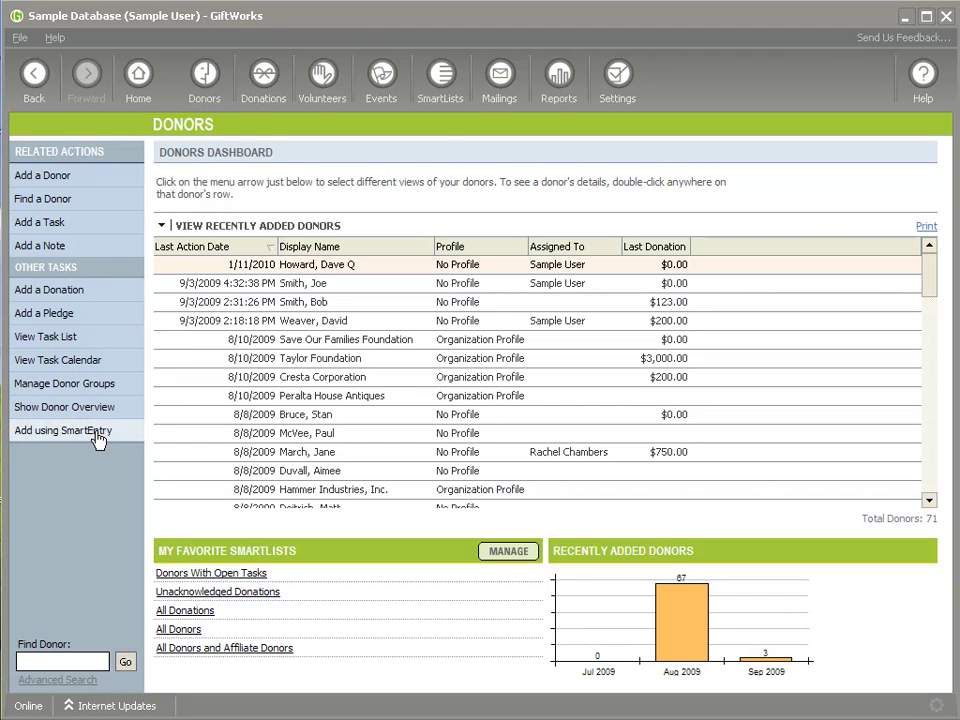
{"action": "left_click", "coordinate": [140, 88]}
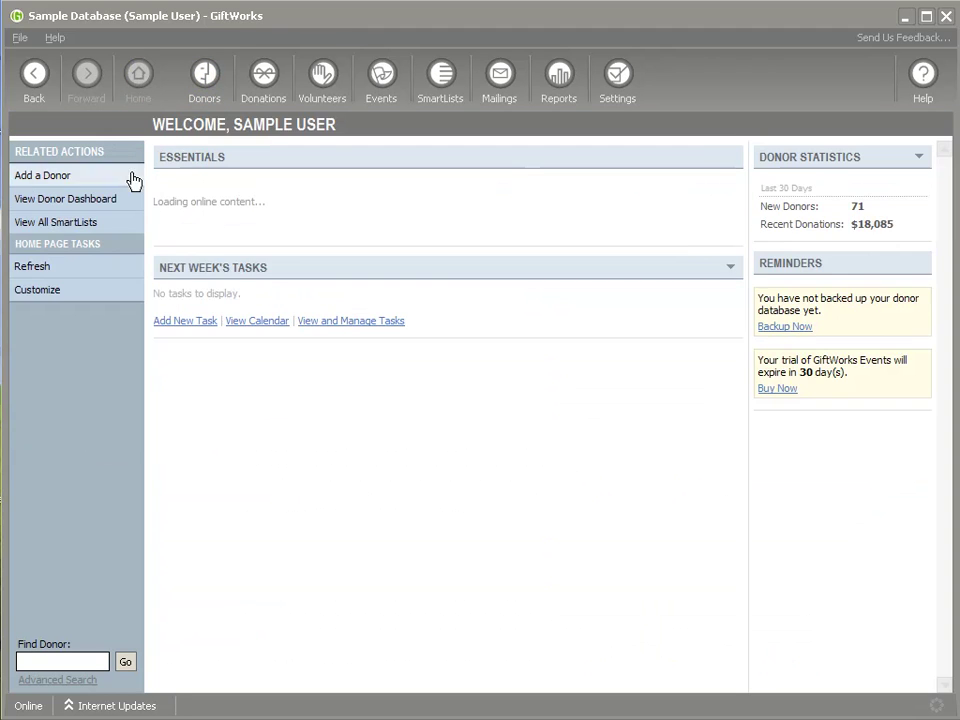
{"action": "left_click", "coordinate": [45, 292]}
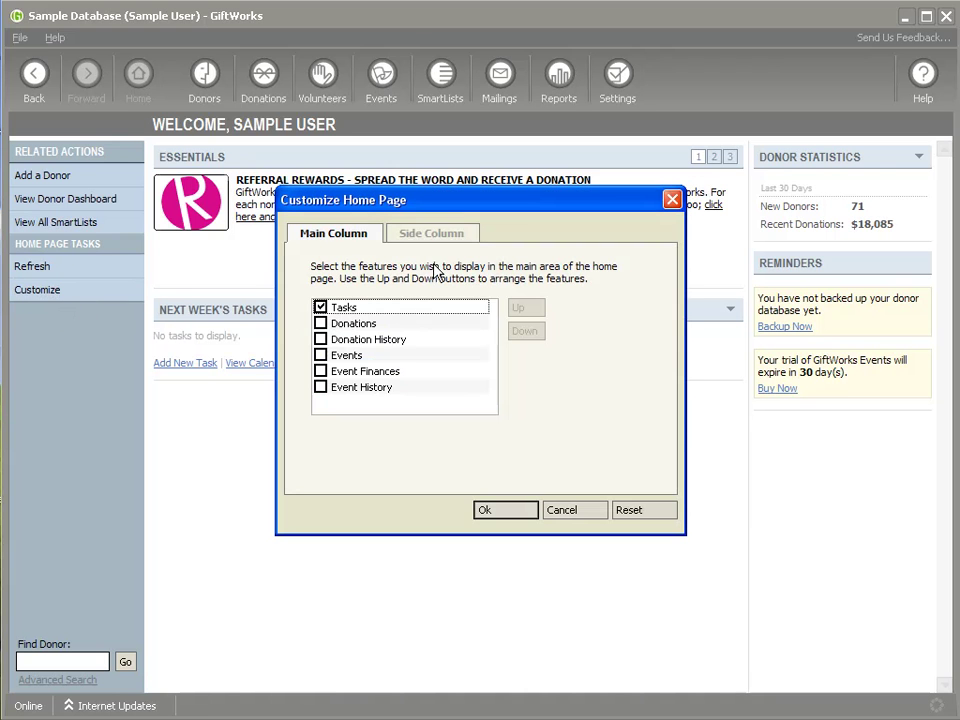
{"action": "left_click", "coordinate": [435, 237]}
{"action": "left_click", "coordinate": [321, 372]}
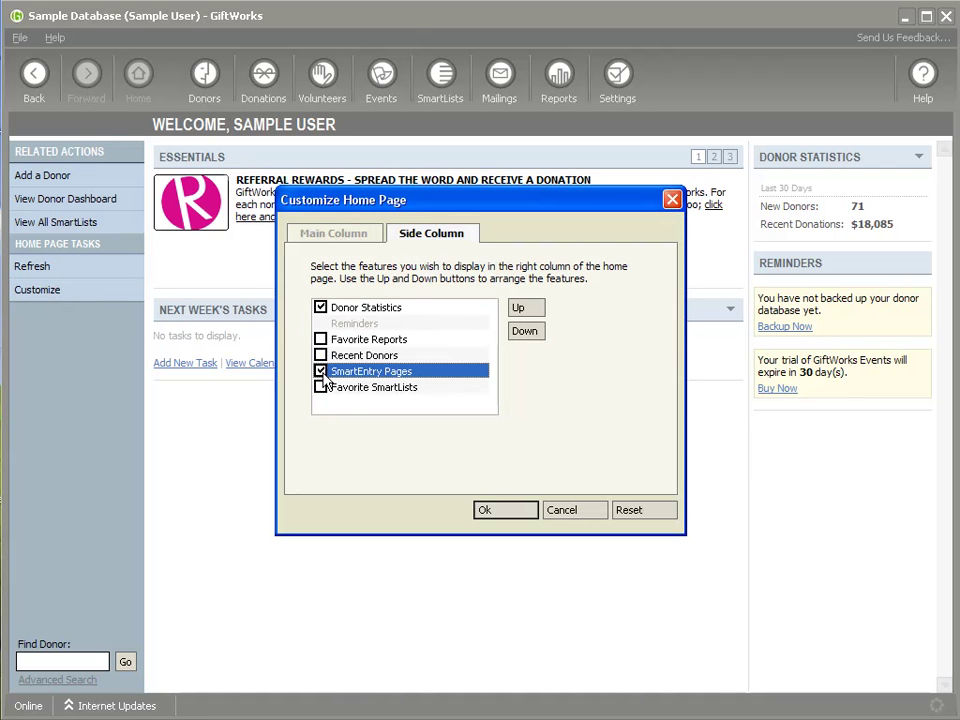
{"action": "left_click", "coordinate": [497, 512]}
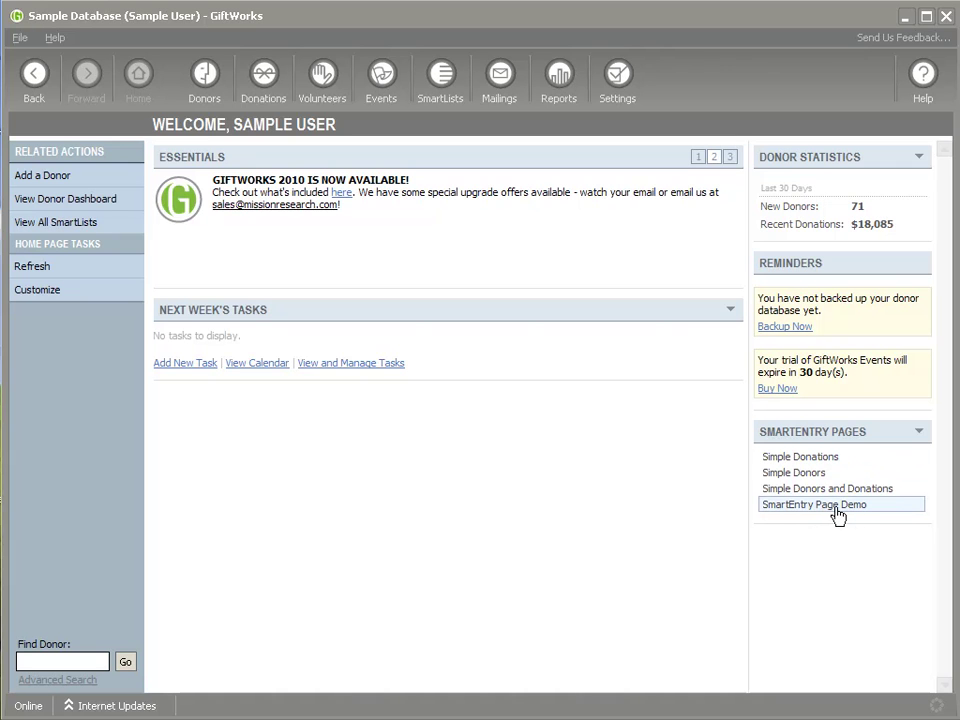
Step: Open SmartEntry Page Demo from the home page and review its instructions and summary
{"action": "left_click", "coordinate": [834, 505]}
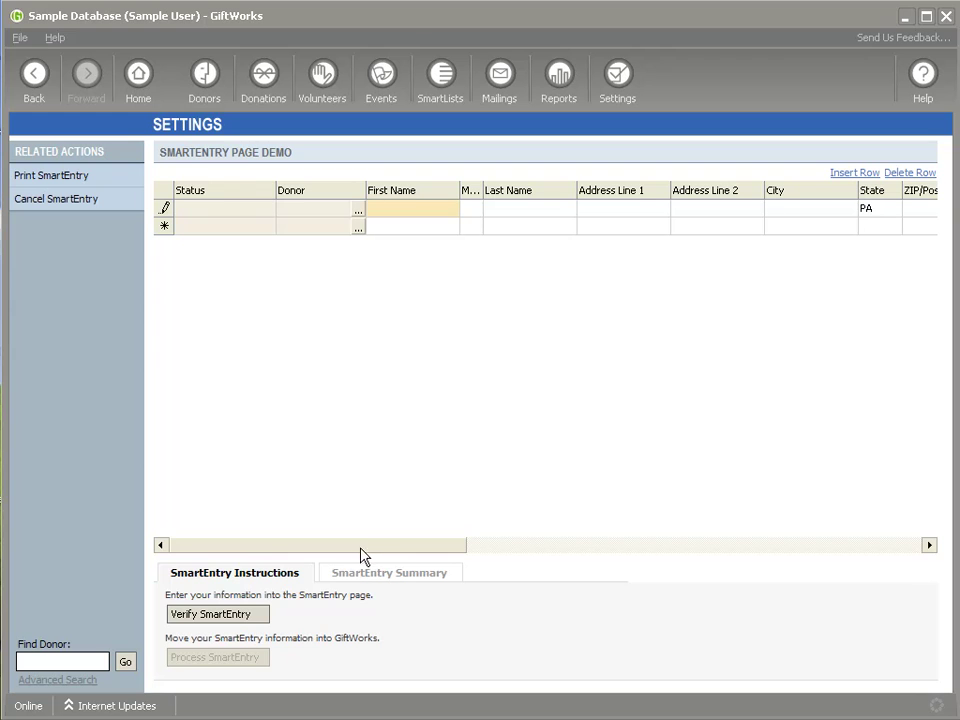
{"action": "mouse_move", "coordinate": [349, 557]}
{"action": "left_mouse_down"}
{"action": "mouse_move", "coordinate": [471, 555]}
{"action": "mouse_move", "coordinate": [333, 556]}
{"action": "left_mouse_up"}
{"action": "left_click_drag", "start_coordinate": [166, 596], "coordinate": [386, 602]}
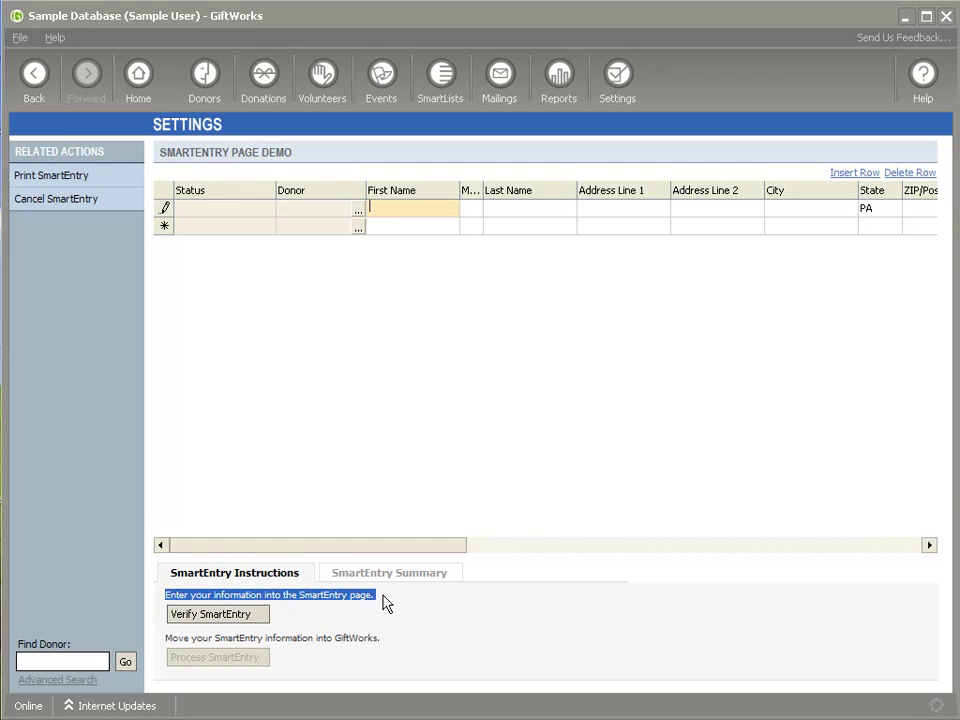
{"action": "left_click", "coordinate": [386, 602]}
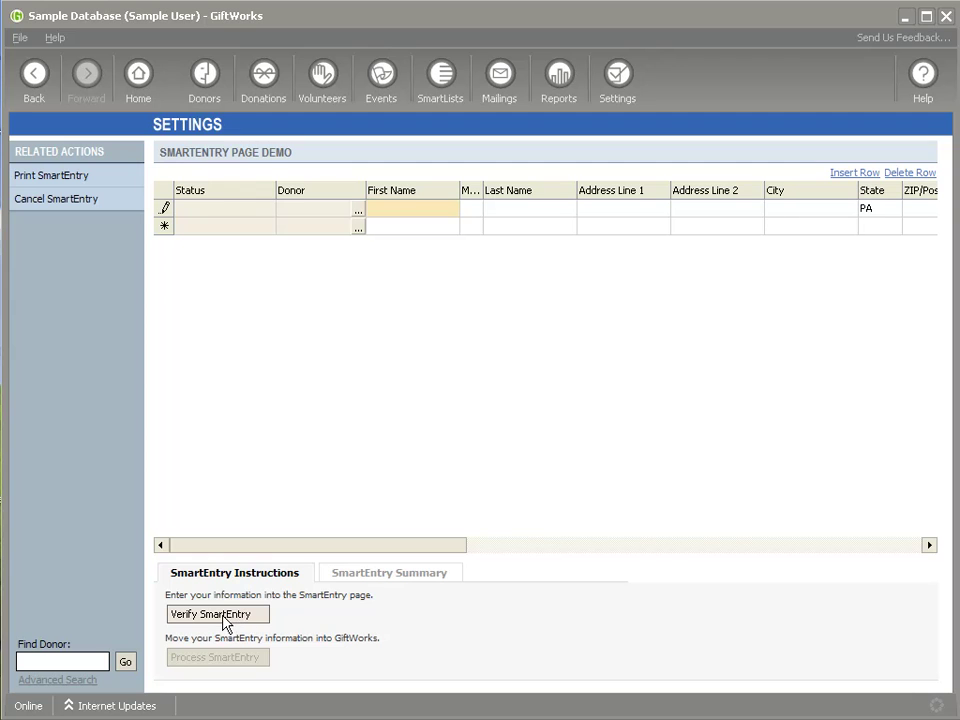
{"action": "left_click", "coordinate": [387, 576]}
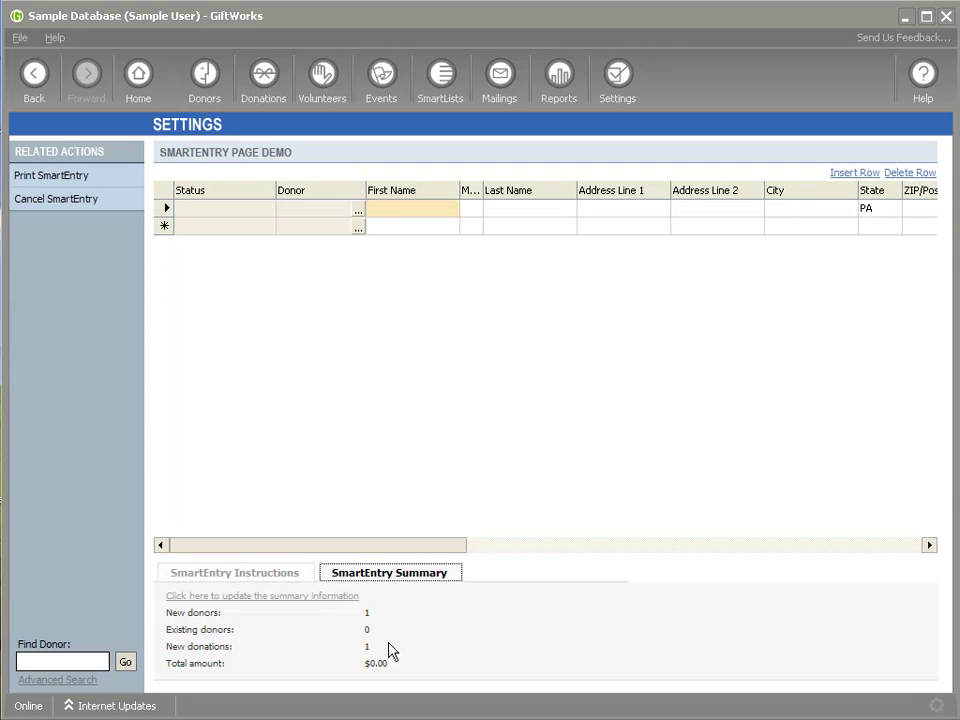
{"action": "left_click", "coordinate": [236, 576]}
Step: Enter the new donor's first name, last name, street address and city in the first row
{"action": "left_click", "coordinate": [391, 212]}
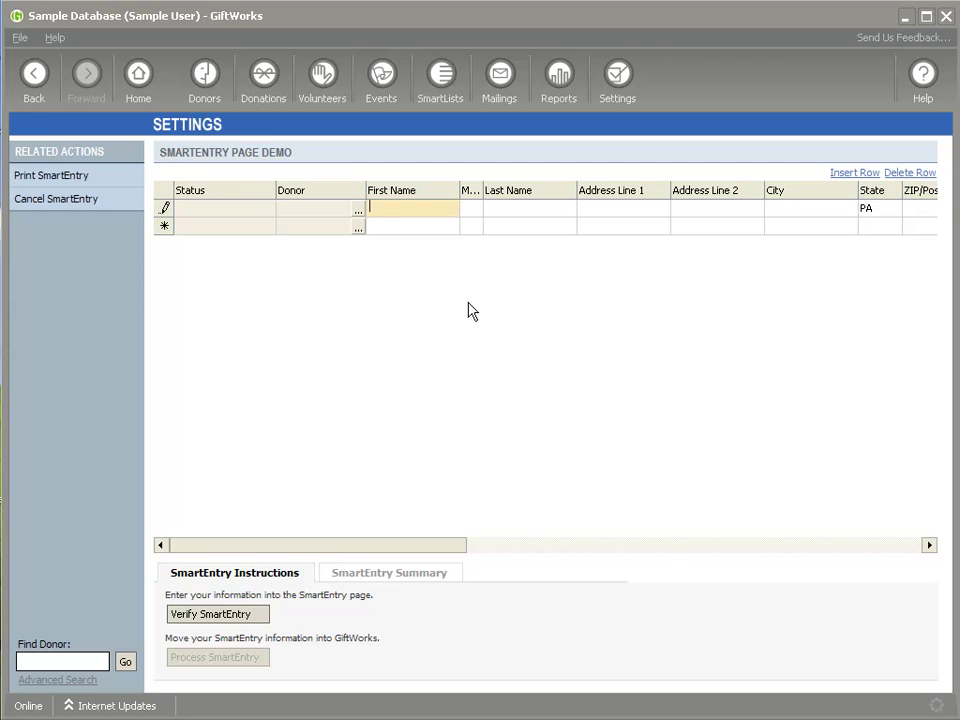
{"action": "type", "text": "Jack"}
{"action": "key", "text": "Tab"}
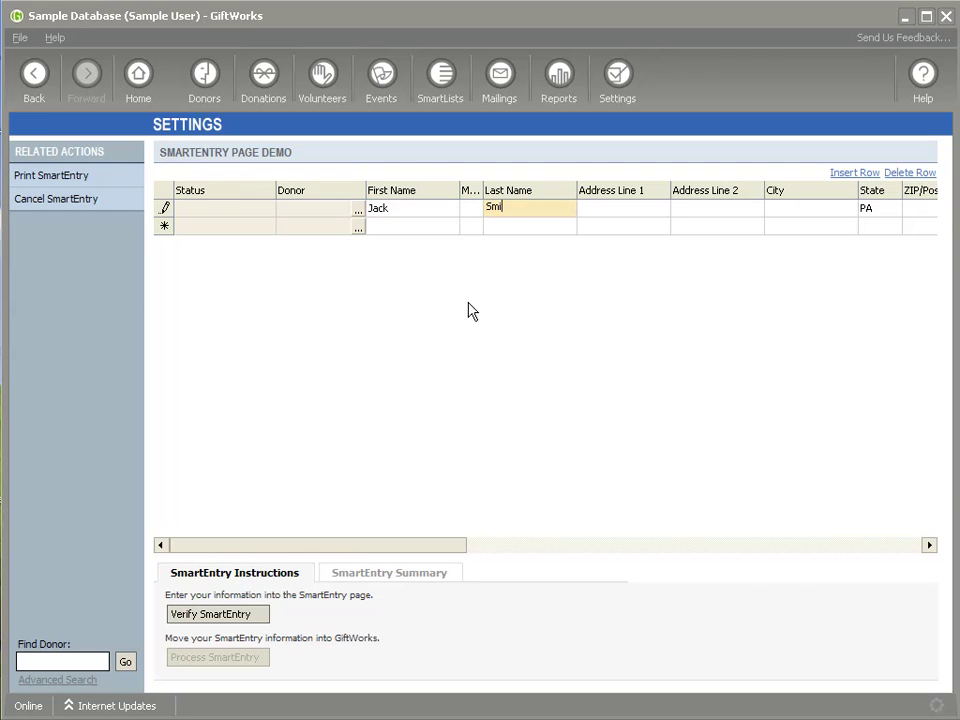
{"action": "key", "text": "Tab"}
{"action": "type", "text": "100 "}
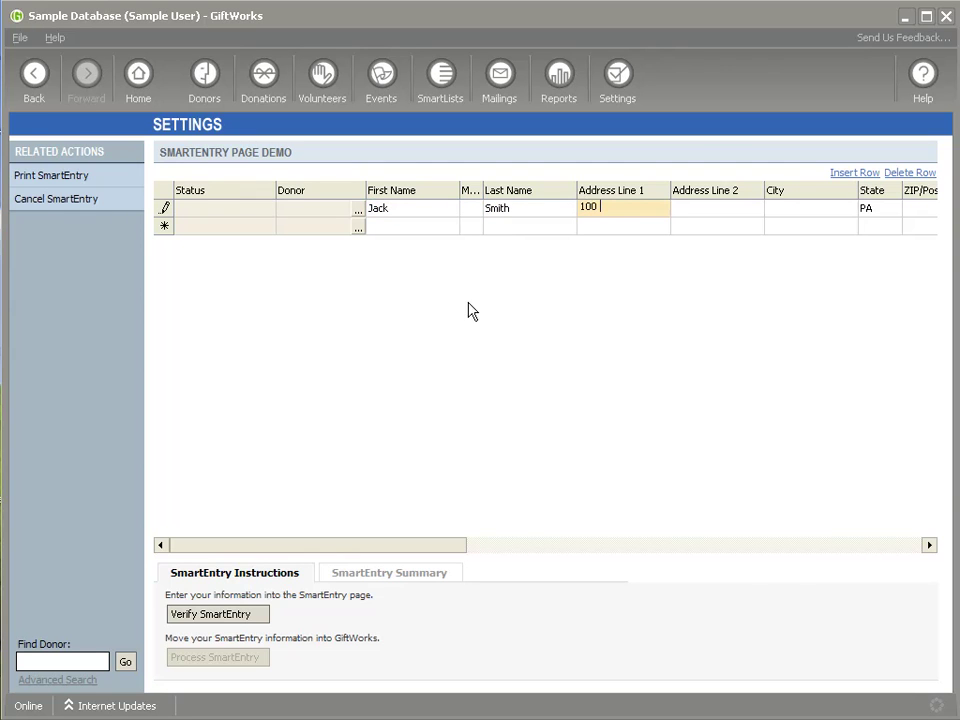
{"action": "type", "text": "Main Street"}
{"action": "key", "text": "Tab"}
{"action": "type", "text": "Lancaster"}
{"action": "key", "text": "Tab"}
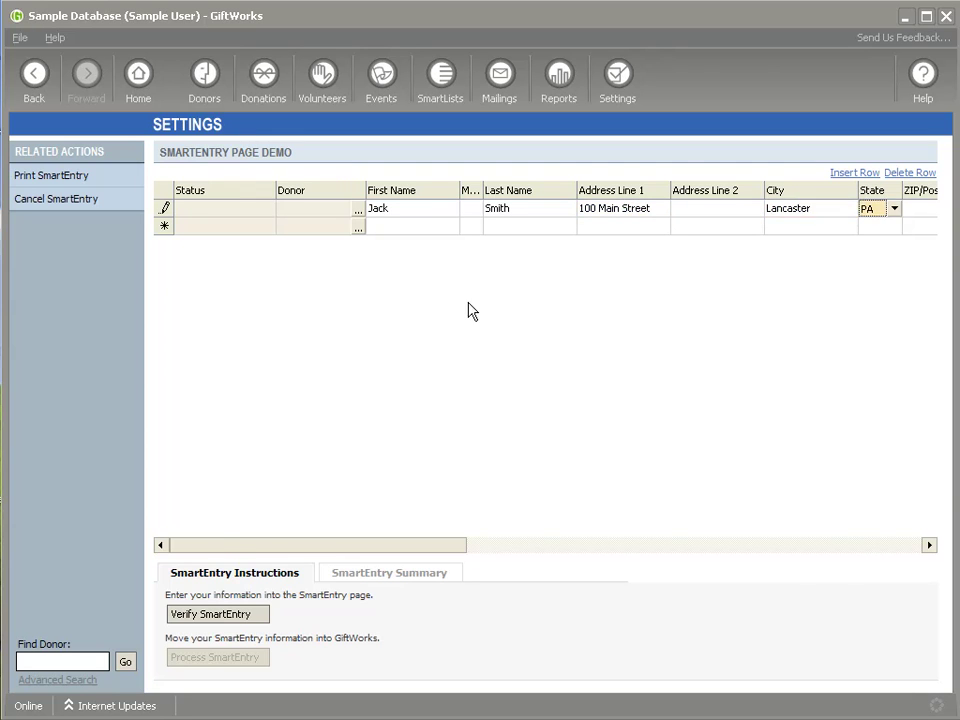
Step: Fill in the first donor's ZIP code, keeping the default state PA and the Active Donor status
{"action": "key", "text": "Tab"}
{"action": "key", "text": "shift+Tab"}
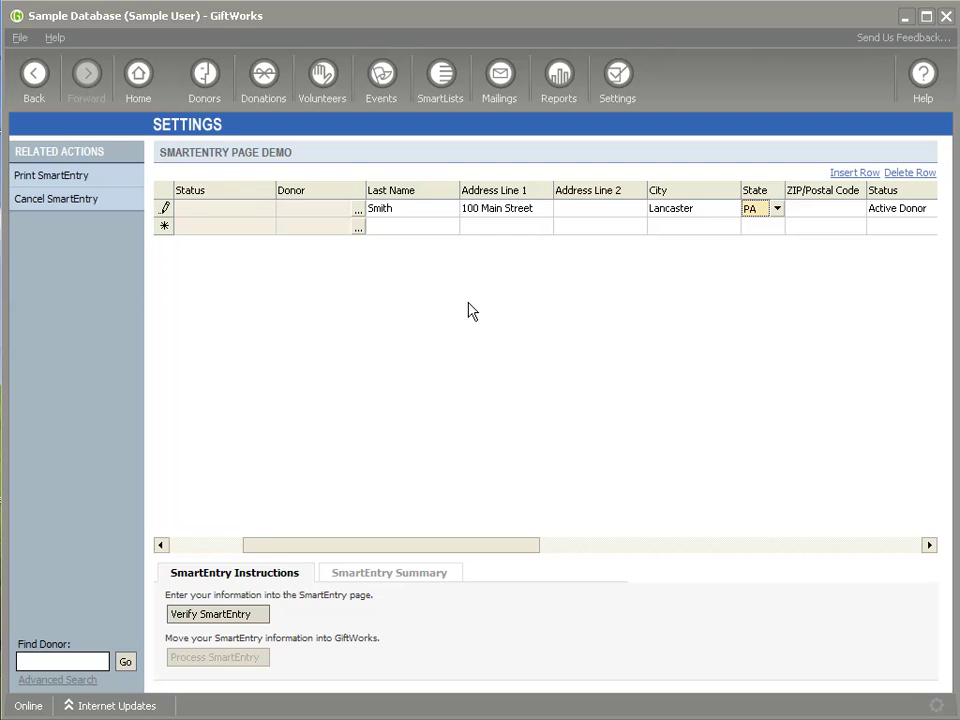
{"action": "key", "text": "Tab"}
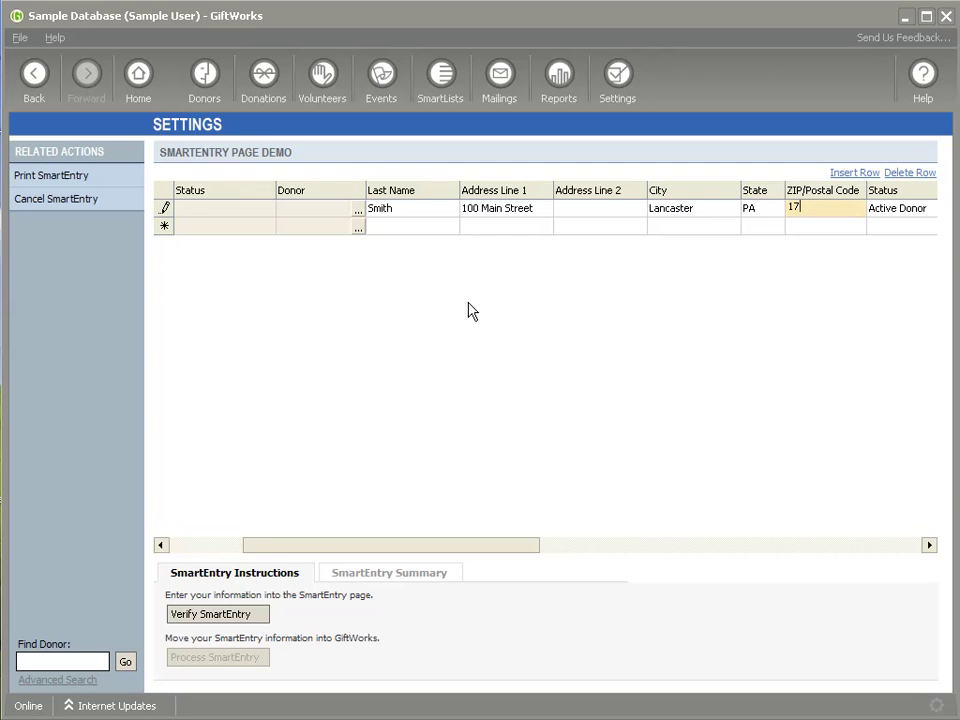
{"action": "key", "text": "Tab"}
{"action": "key", "text": "Tab"}
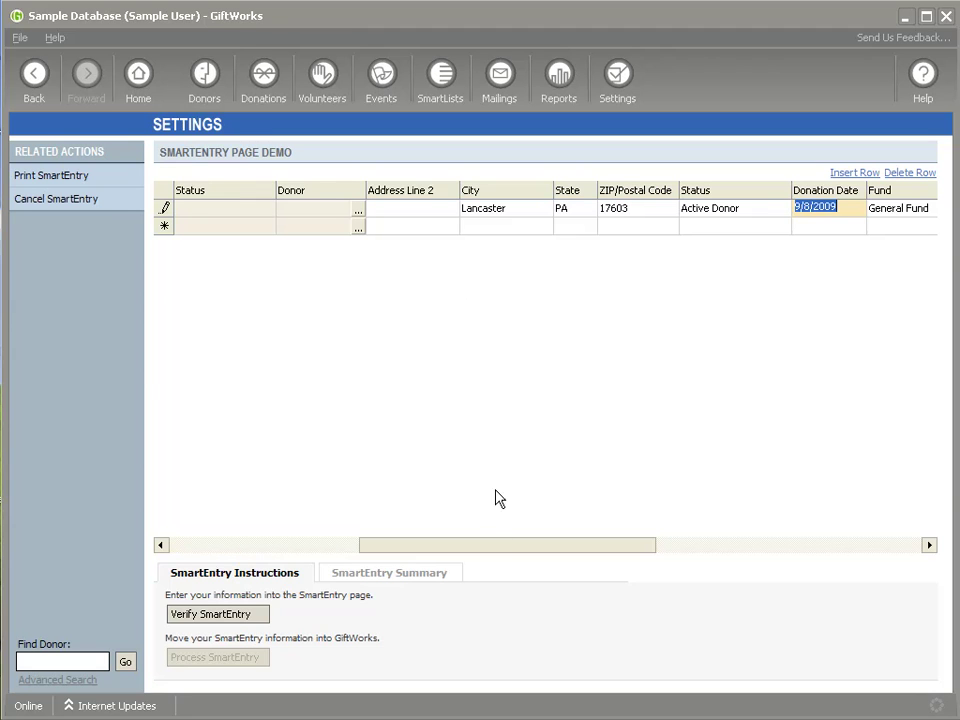
Step: Set the first row's donation amount to $100, keeping the default donation date and General Fund
{"action": "left_click_drag", "start_coordinate": [484, 546], "coordinate": [666, 557]}
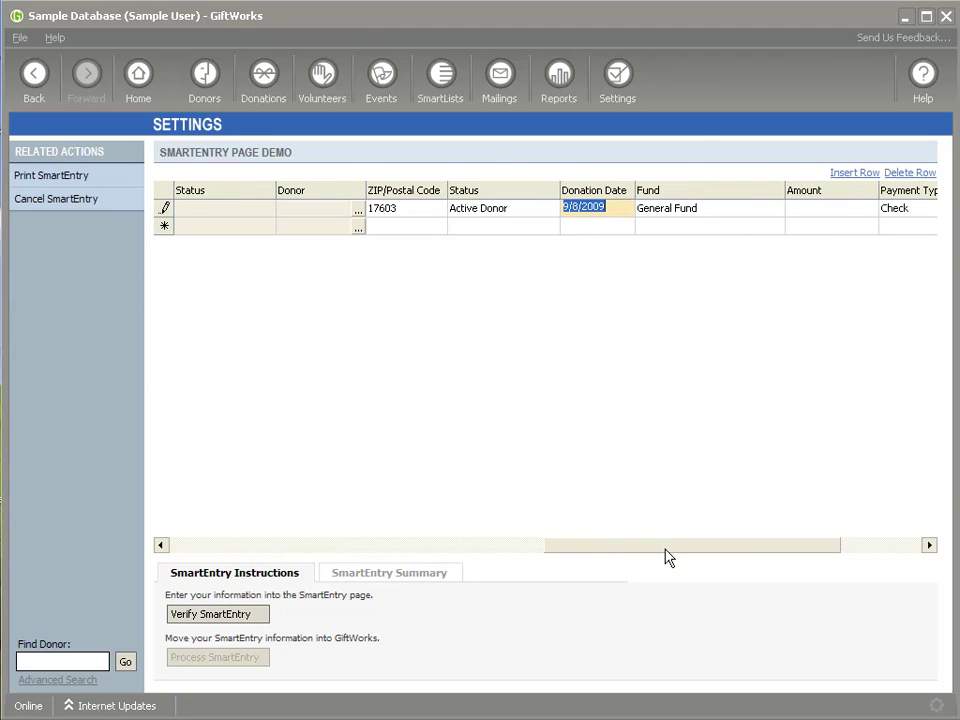
{"action": "key", "text": "Tab"}
{"action": "key", "text": "Tab"}
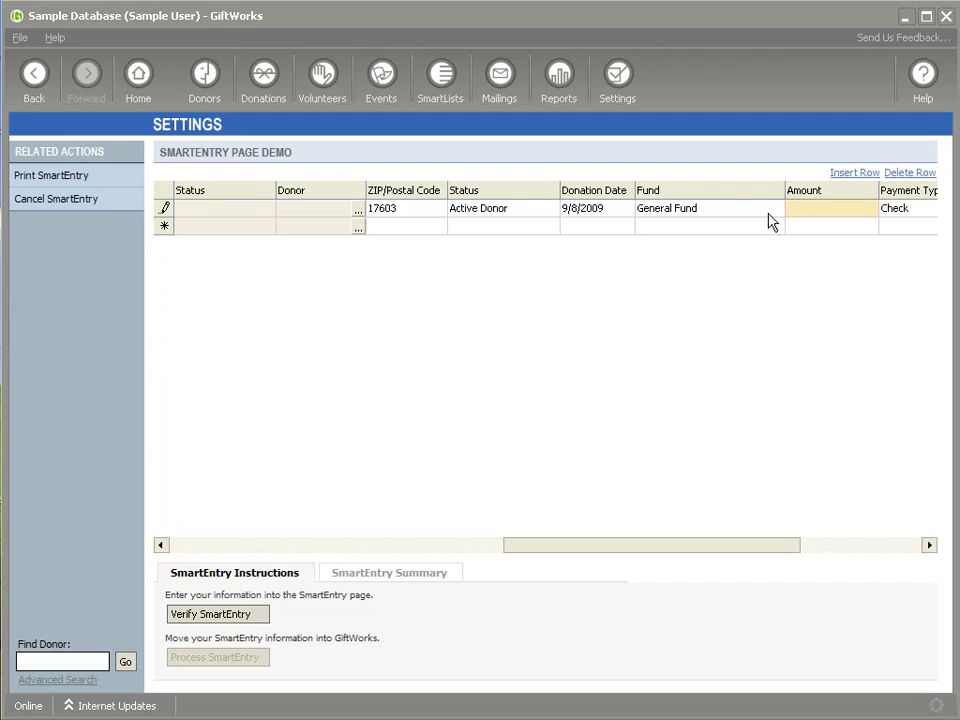
{"action": "key", "text": "Tab"}
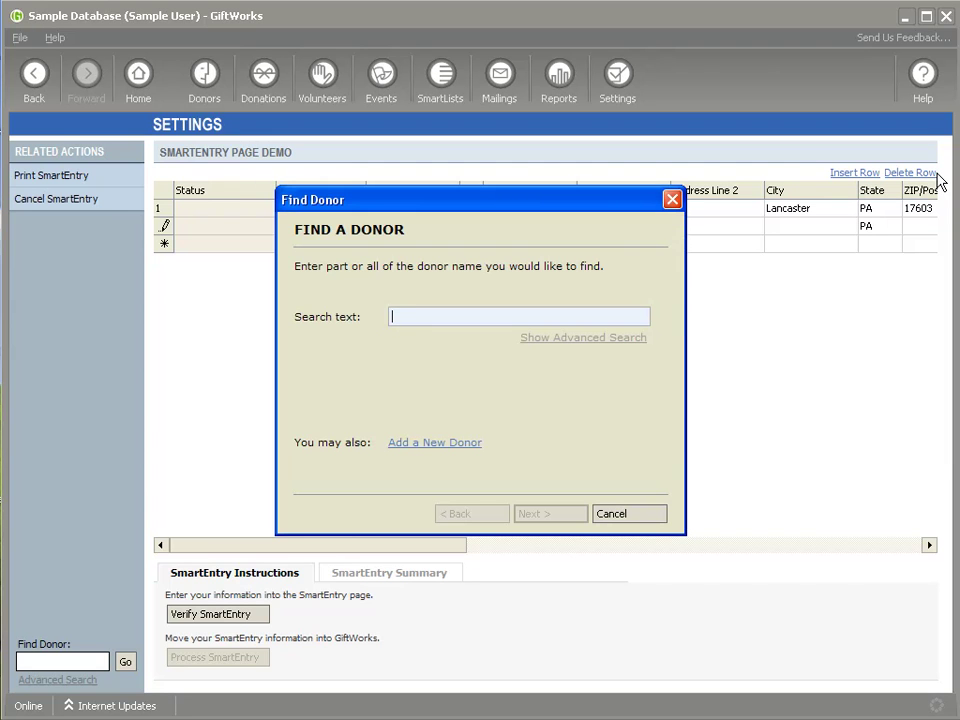
Step: Find an existing donor by first name and assign that donor to the second row
{"action": "type", "text": "steve"}
{"action": "key", "text": "Return"}
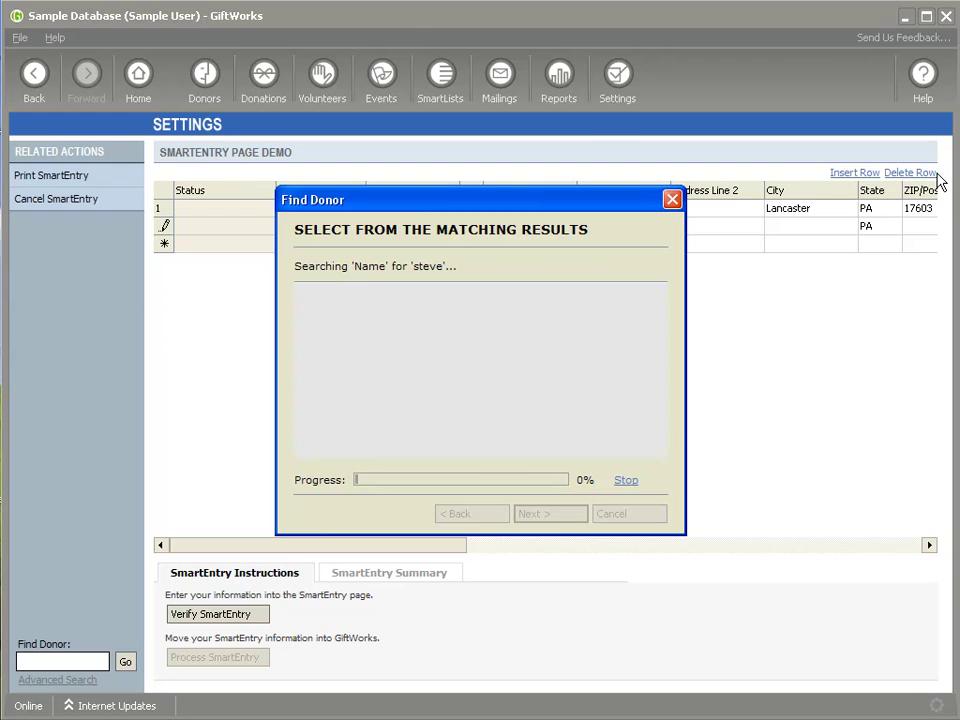
{"action": "key", "text": "Return"}
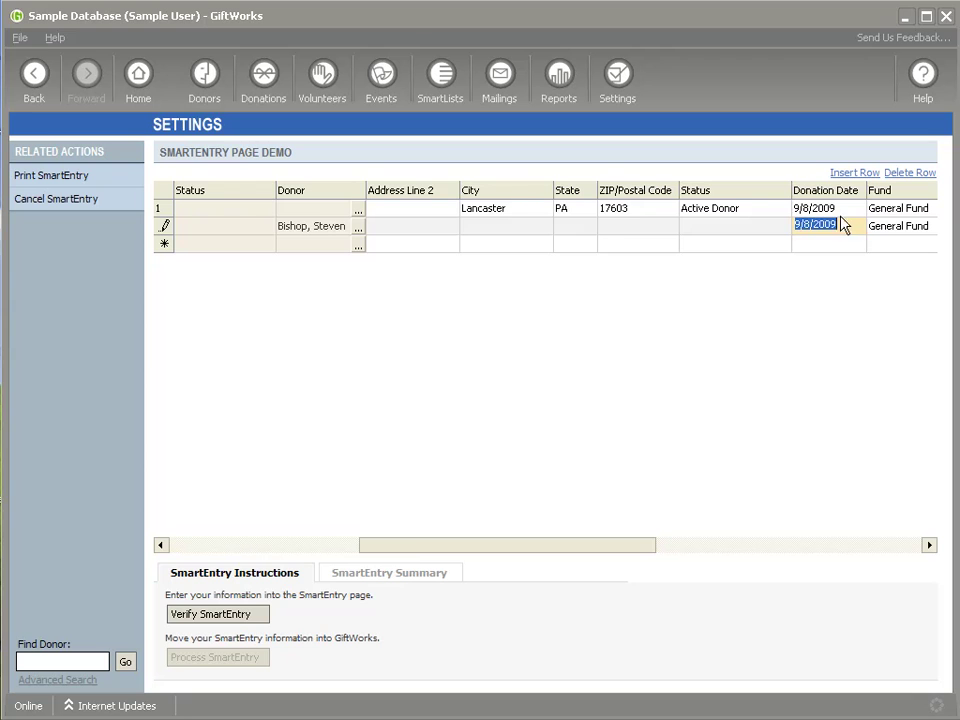
Step: Set the second row's donation amount to $200, keeping the default donation date and General Fund
{"action": "key", "text": "Tab"}
{"action": "key", "text": "Tab"}
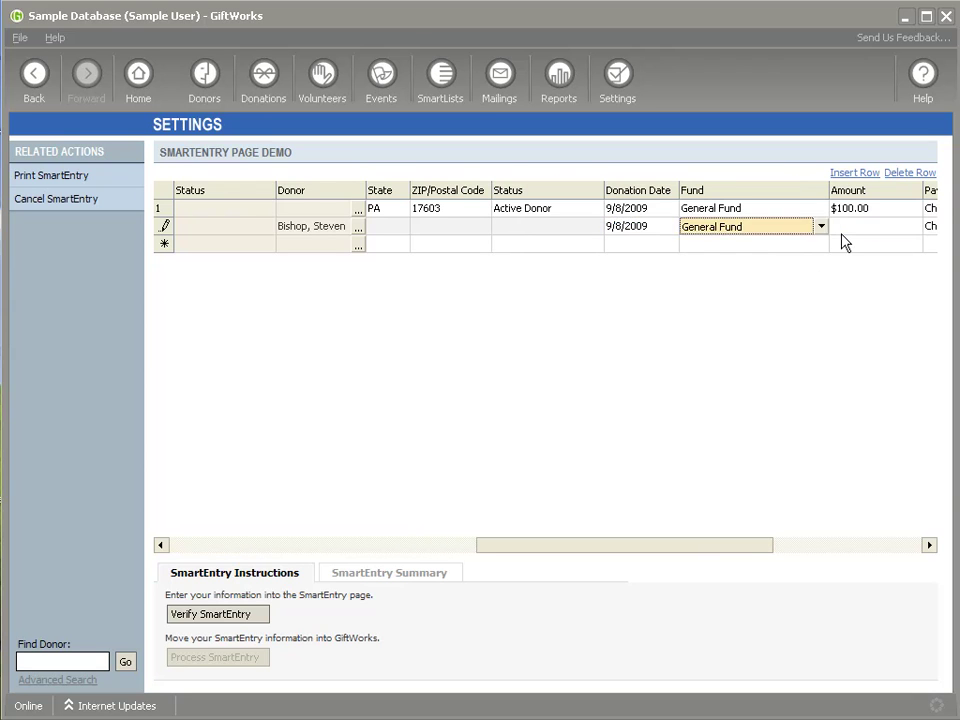
{"action": "type", "text": "200"}
{"action": "key", "text": "Tab"}
{"action": "key", "text": "Tab"}
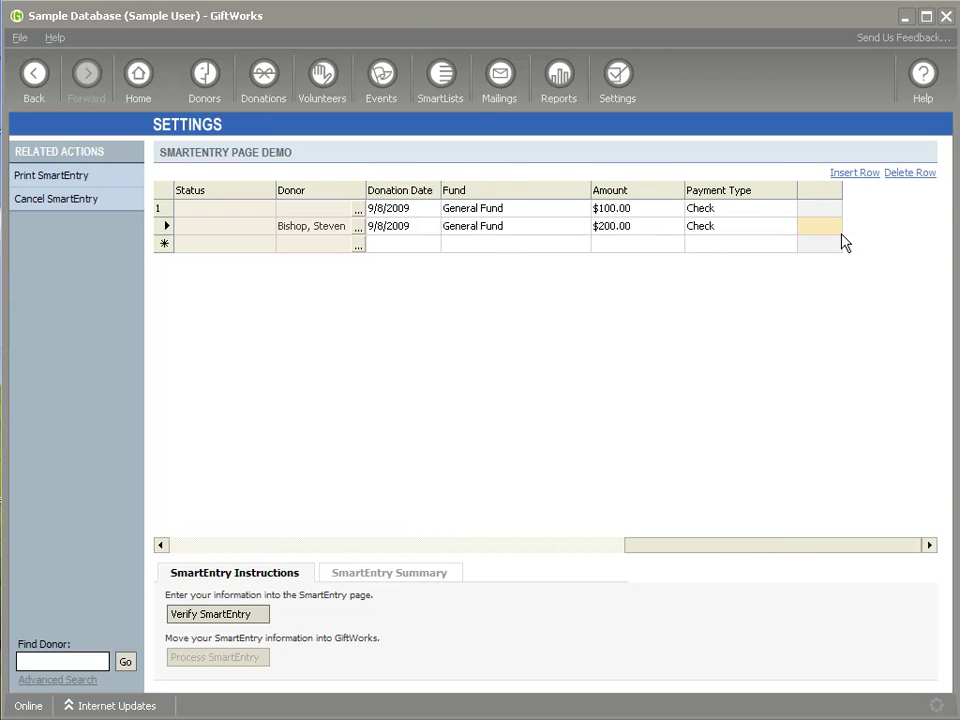
Step: Change the second row's payment type to Cash
{"action": "key", "text": "shift+Tab"}
{"action": "key", "text": "alt+Down"}
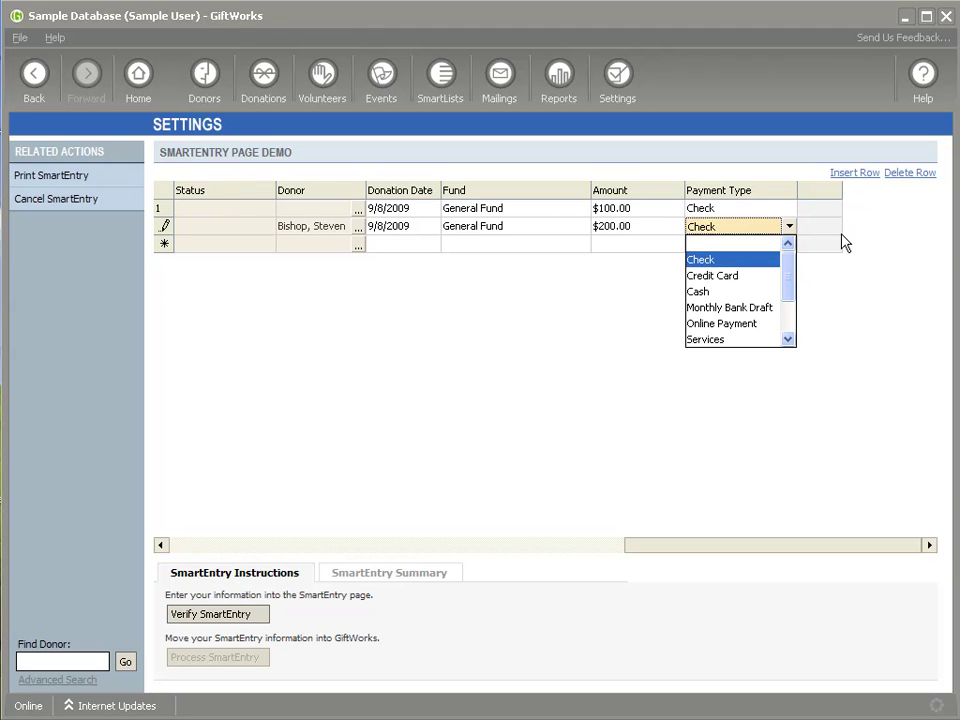
{"action": "key", "text": "Down"}
{"action": "key", "text": "Down"}
{"action": "key", "text": "Tab"}
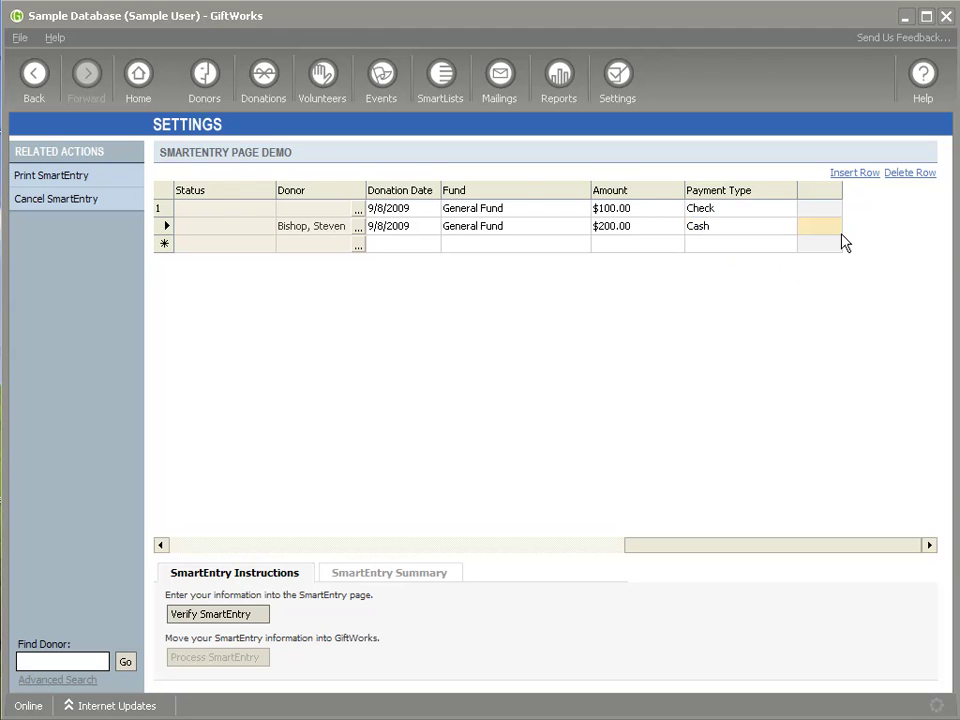
Step: Start a third row and enter the new donor's first name, last name, street address and city
{"action": "key", "text": "Tab"}
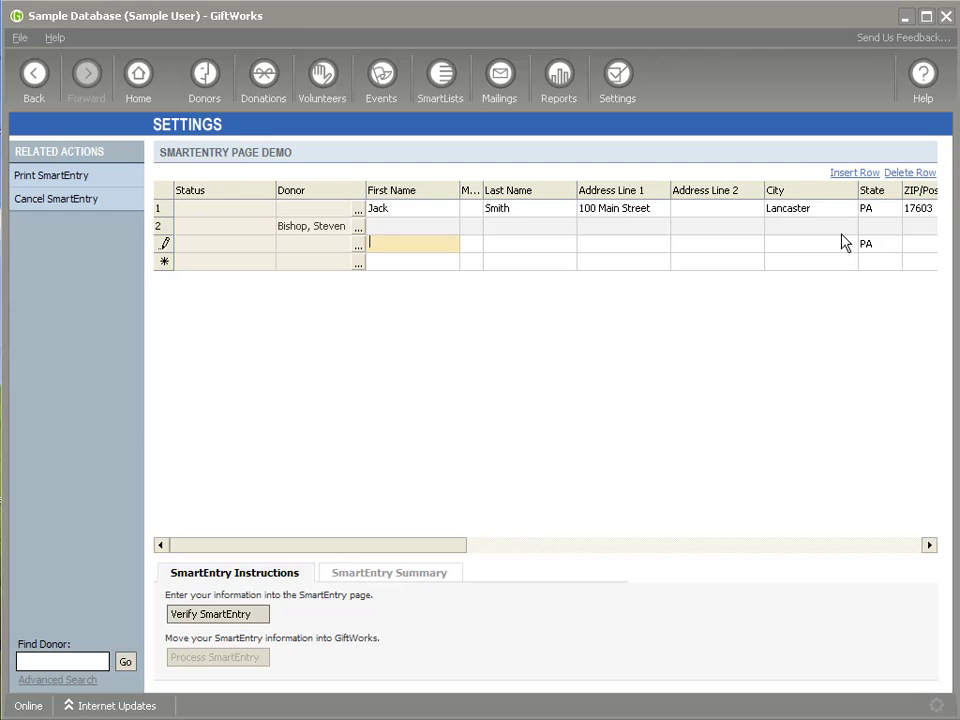
{"action": "type", "text": "Mary"}
{"action": "key", "text": "Tab"}
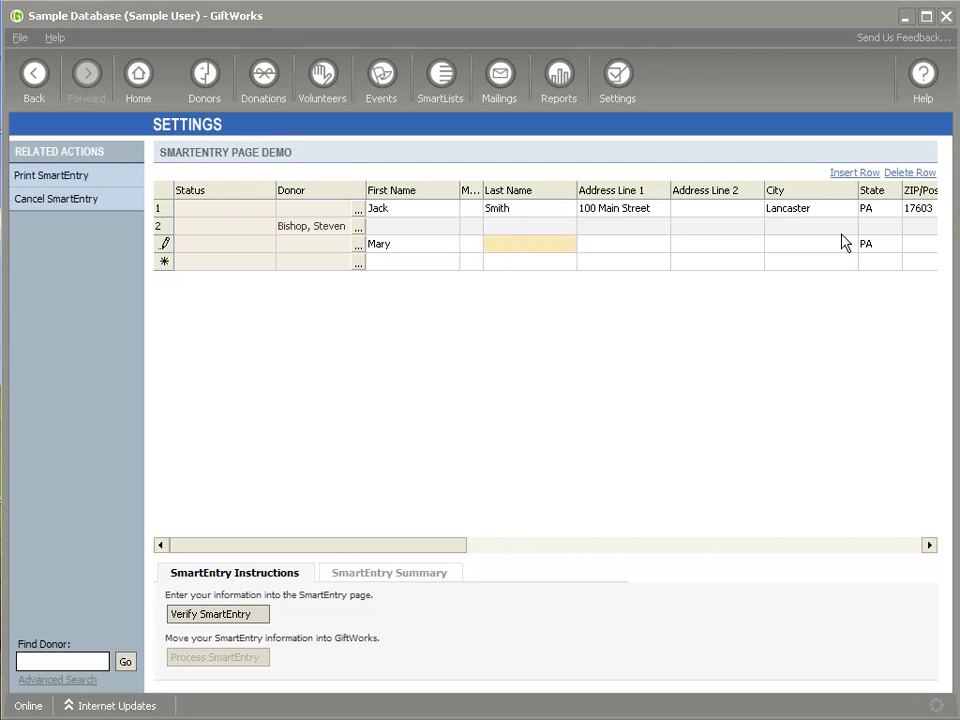
{"action": "key", "text": "Tab"}
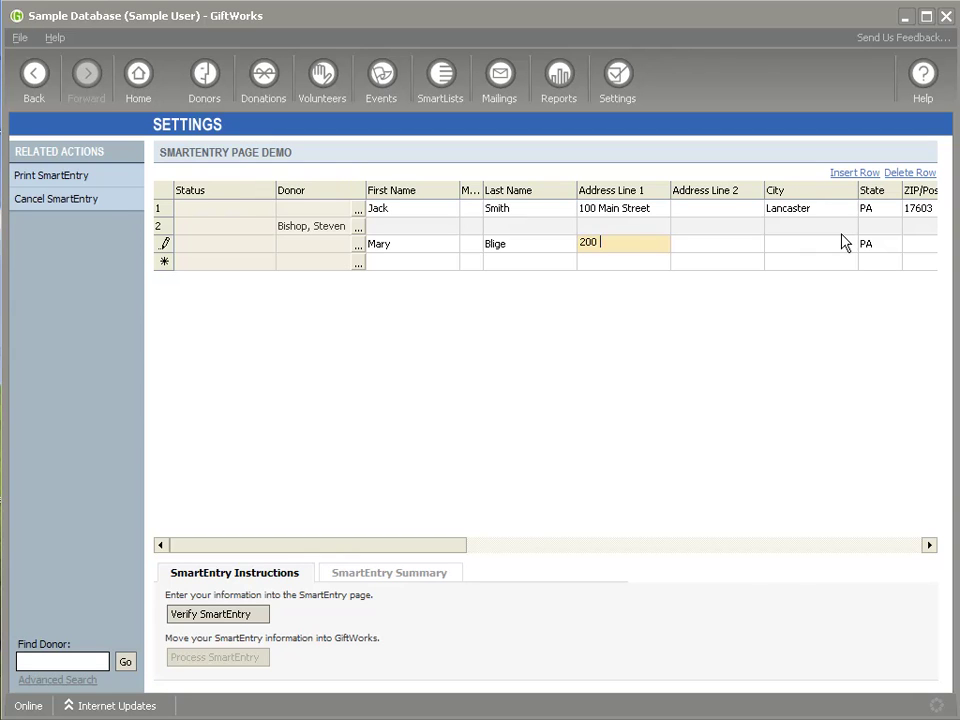
{"action": "type", "text": "200 Main Street"}
{"action": "key", "text": "Tab"}
{"action": "key", "text": "Tab"}
{"action": "type", "text": "Lancaster"}
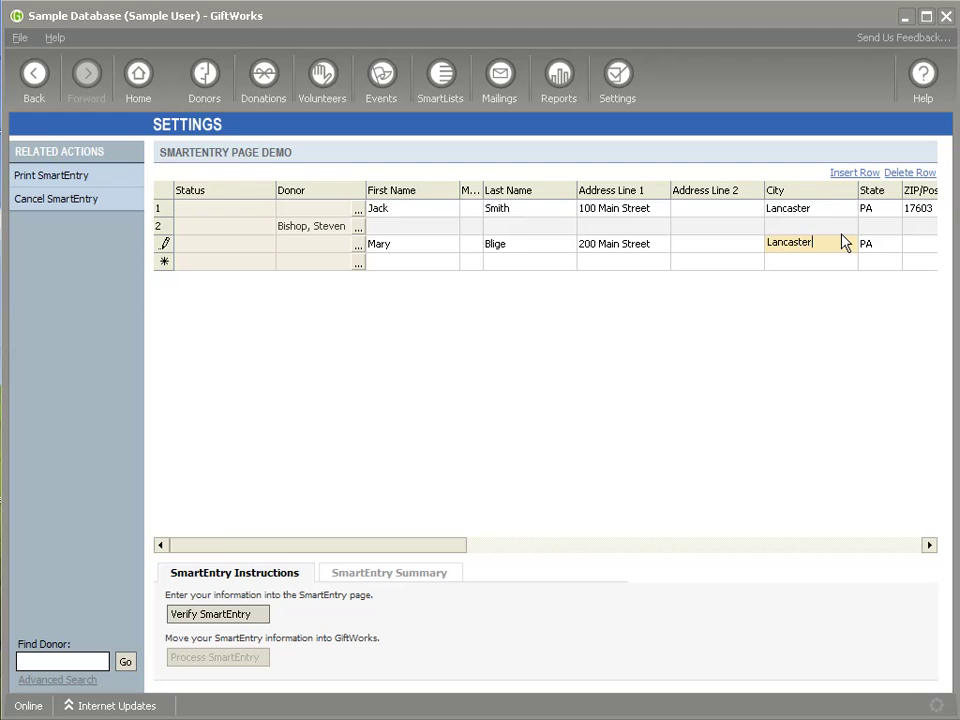
Step: Complete the third row's address with the donor's ZIP code, keeping the default state and the Active Donor status
{"action": "key", "text": "Tab"}
{"action": "key", "text": "Tab"}
{"action": "type", "text": "1760"}
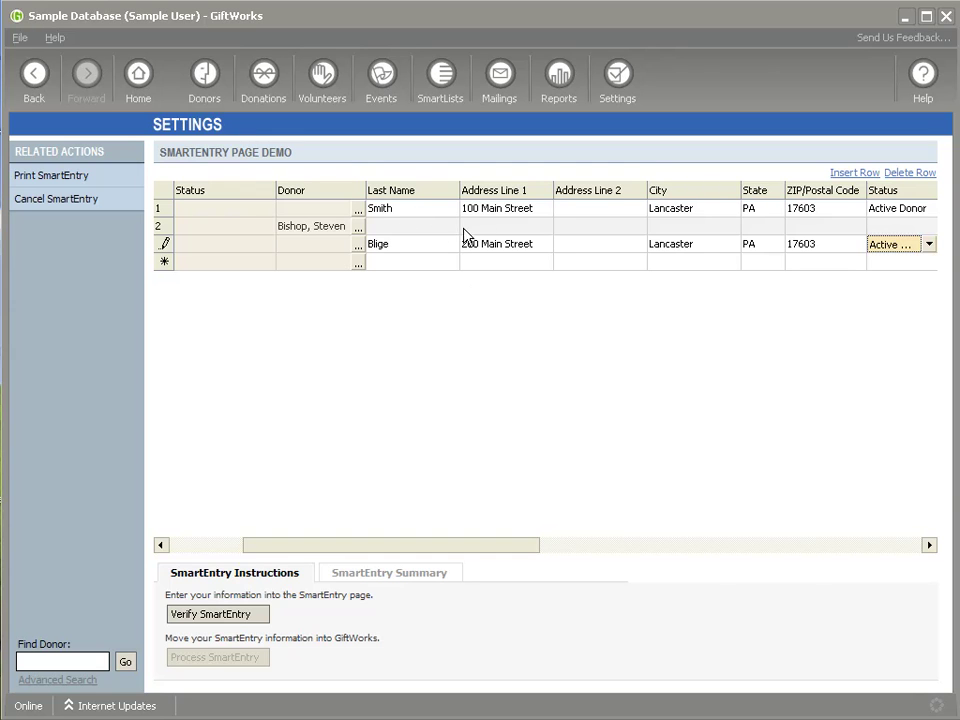
Step: Verify the SmartEntry information and read the explanation of the third row's status
{"action": "left_click", "coordinate": [207, 614]}
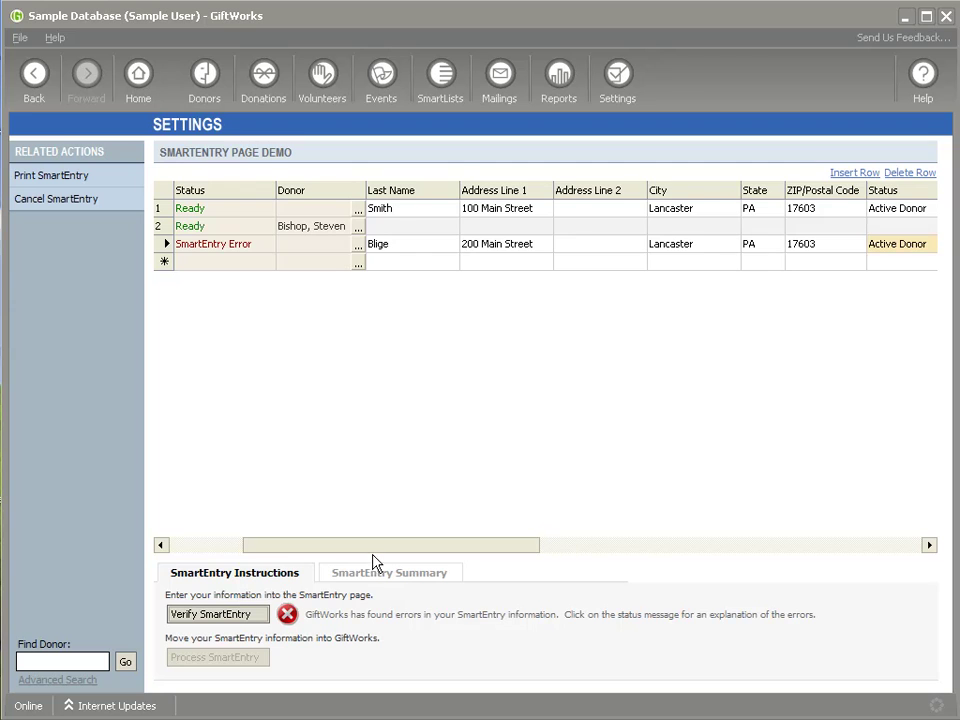
{"action": "left_click_drag", "start_coordinate": [373, 557], "coordinate": [259, 553]}
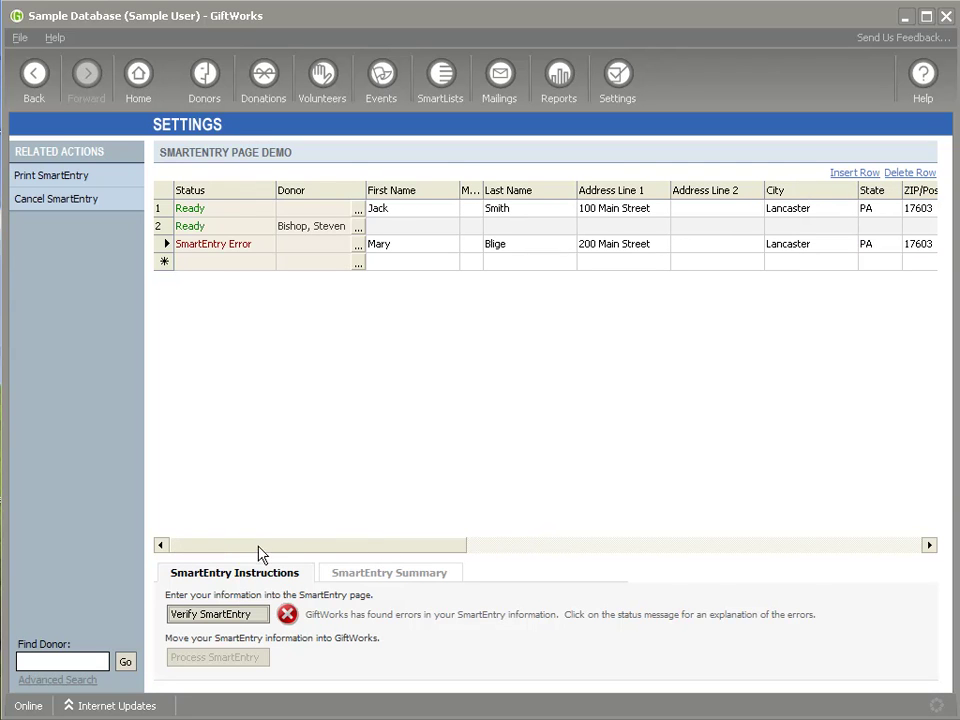
{"action": "left_click", "coordinate": [216, 251]}
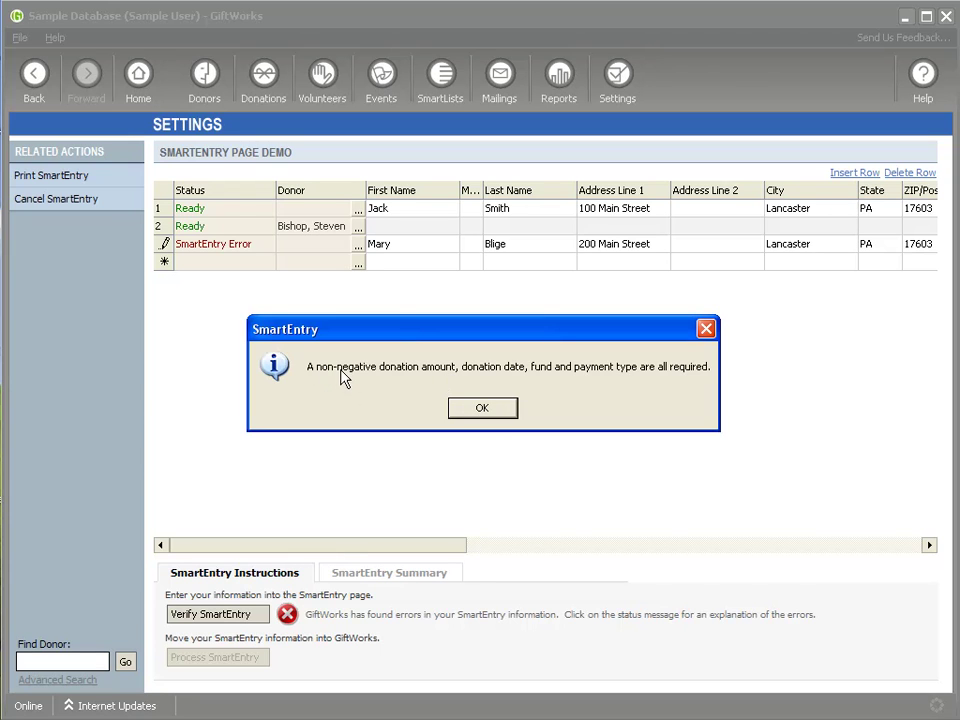
{"action": "left_click", "coordinate": [480, 410]}
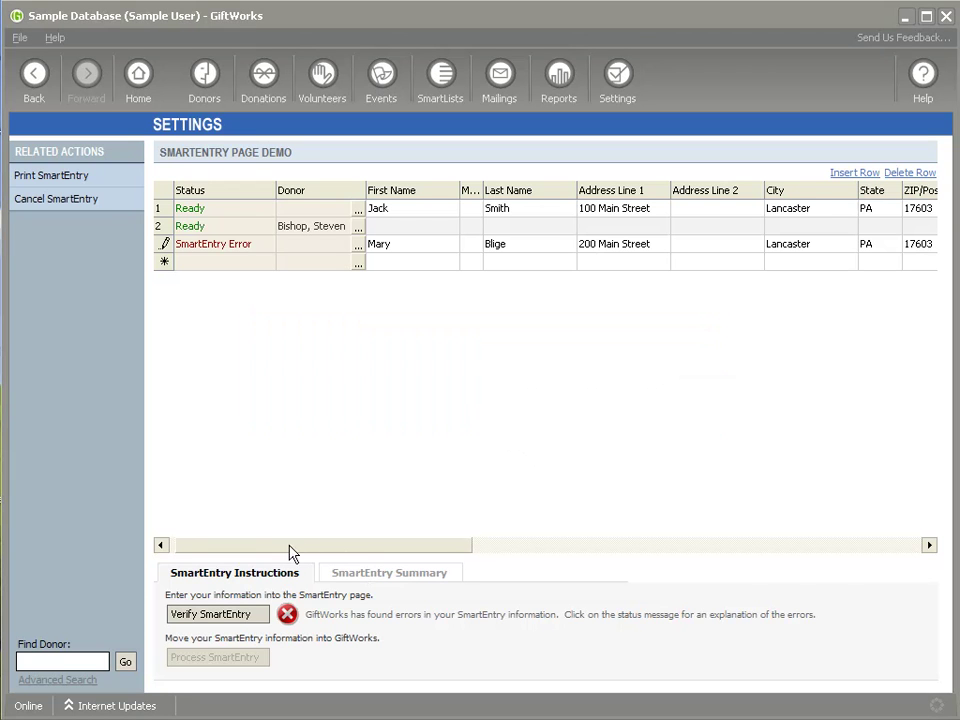
Step: Set the third row's donation amount to $300, keep Check as the payment type, and verify the SmartEntry information again
{"action": "left_click_drag", "start_coordinate": [293, 553], "coordinate": [677, 549]}
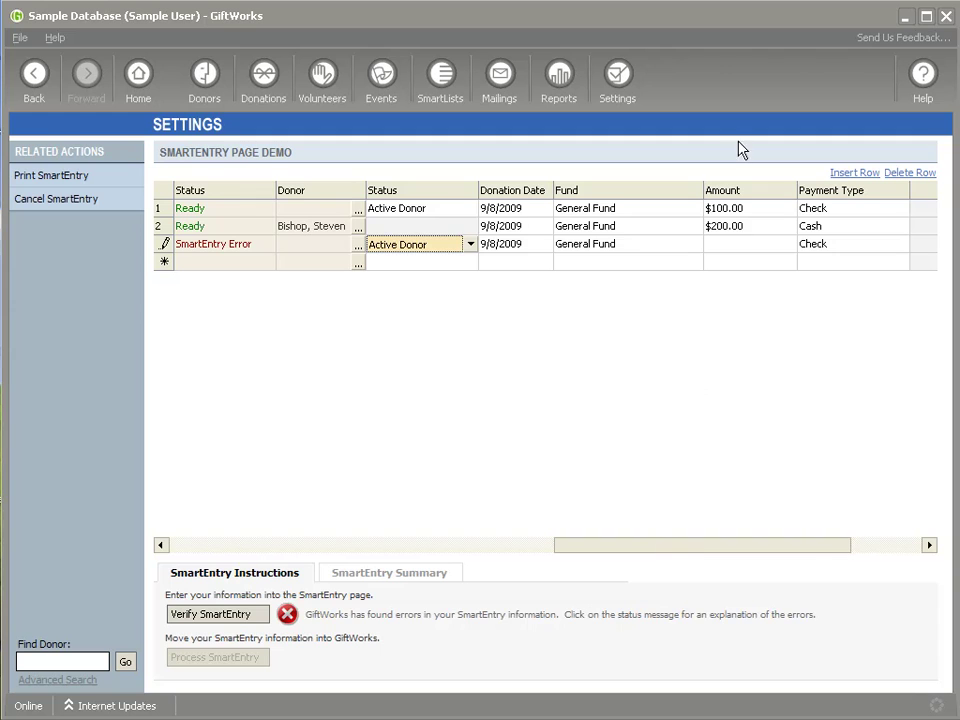
{"action": "left_click", "coordinate": [726, 246]}
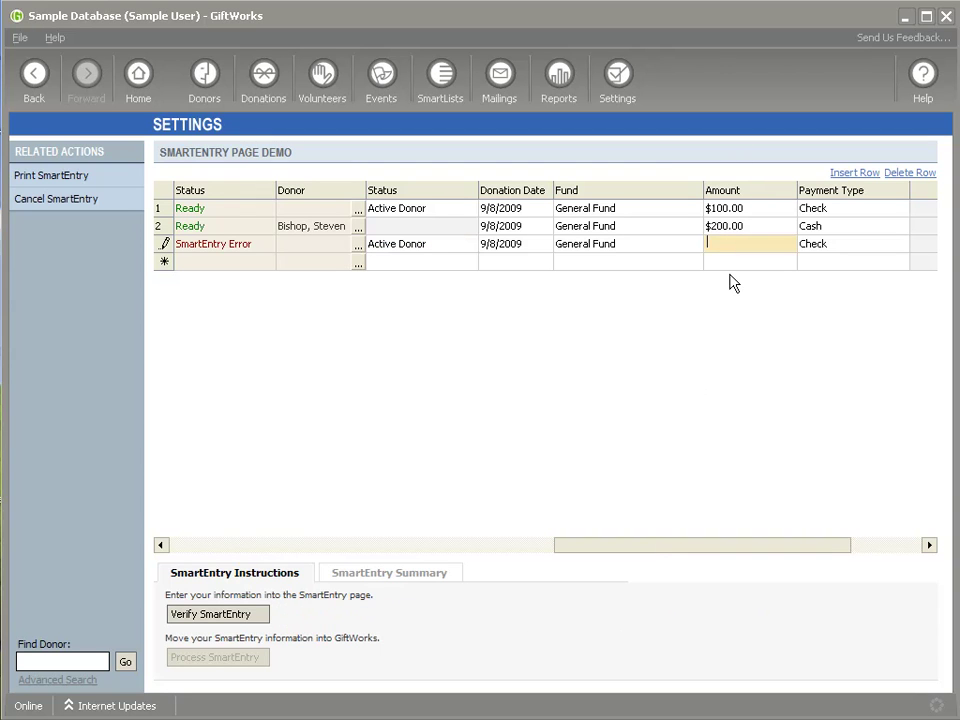
{"action": "type", "text": "300"}
{"action": "key", "text": "Tab"}
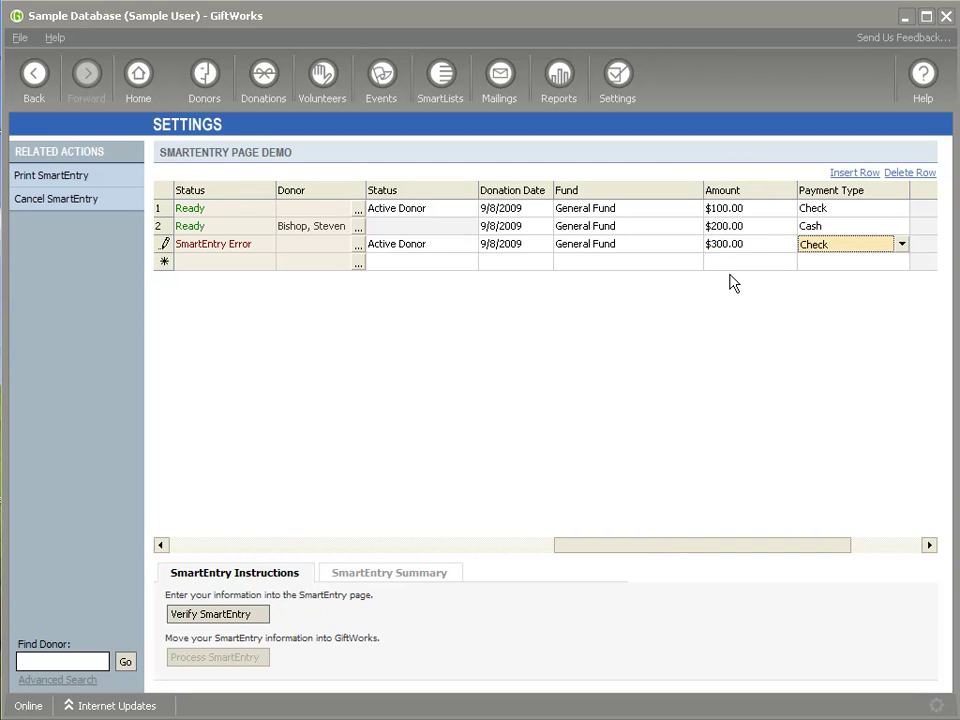
{"action": "left_click", "coordinate": [228, 615]}
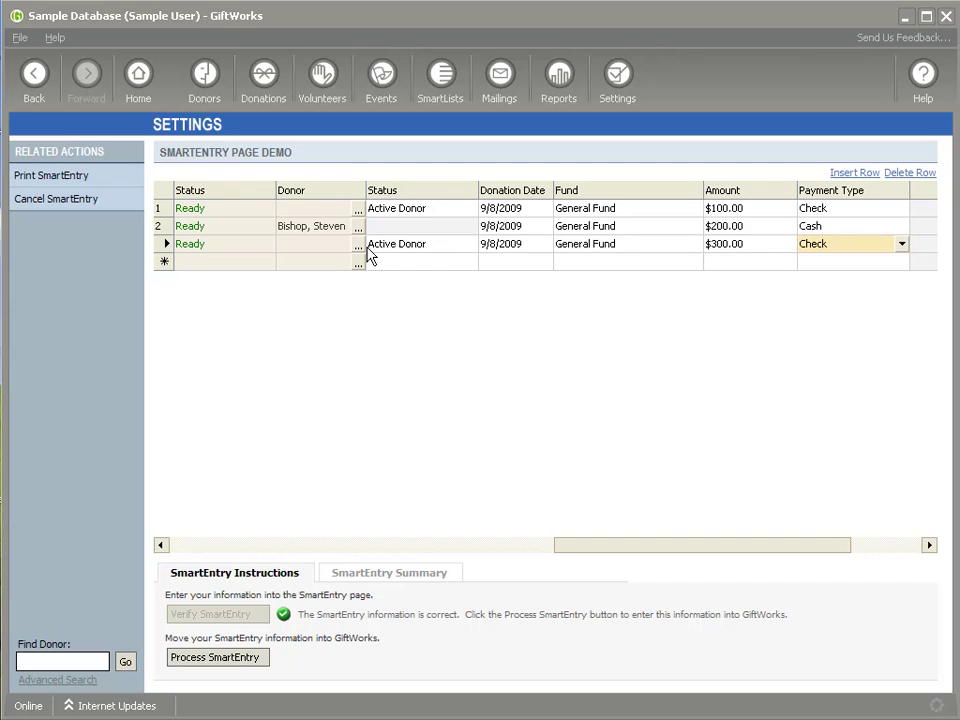
Step: Review the SmartEntry summary of new donors, existing donors, new donations and total amount
{"action": "left_click", "coordinate": [374, 576]}
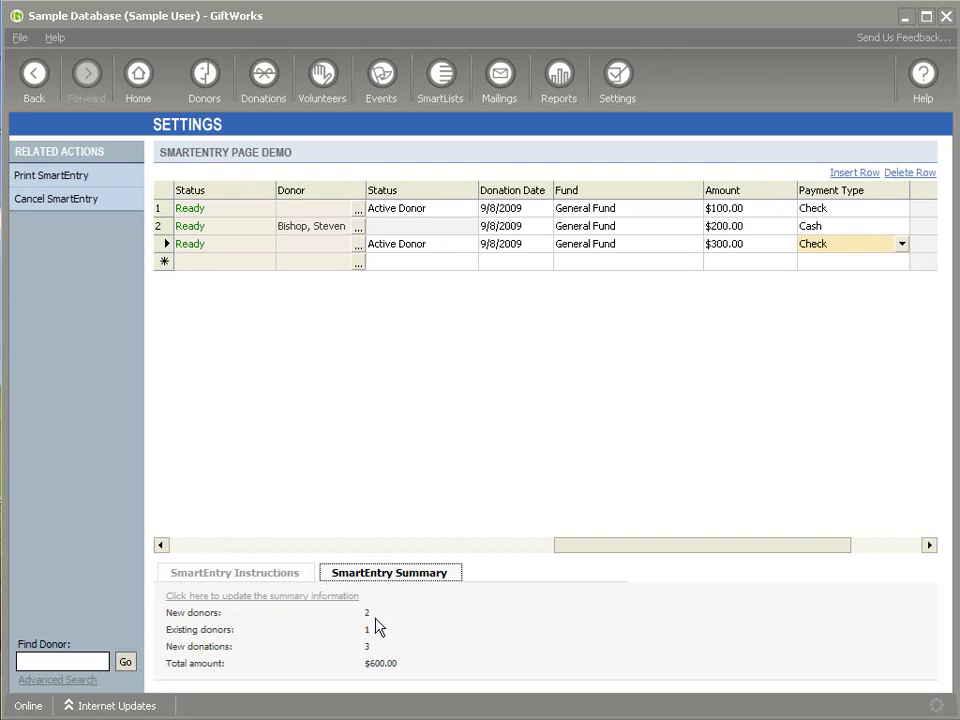
{"action": "left_click_drag", "start_coordinate": [368, 621], "coordinate": [366, 636]}
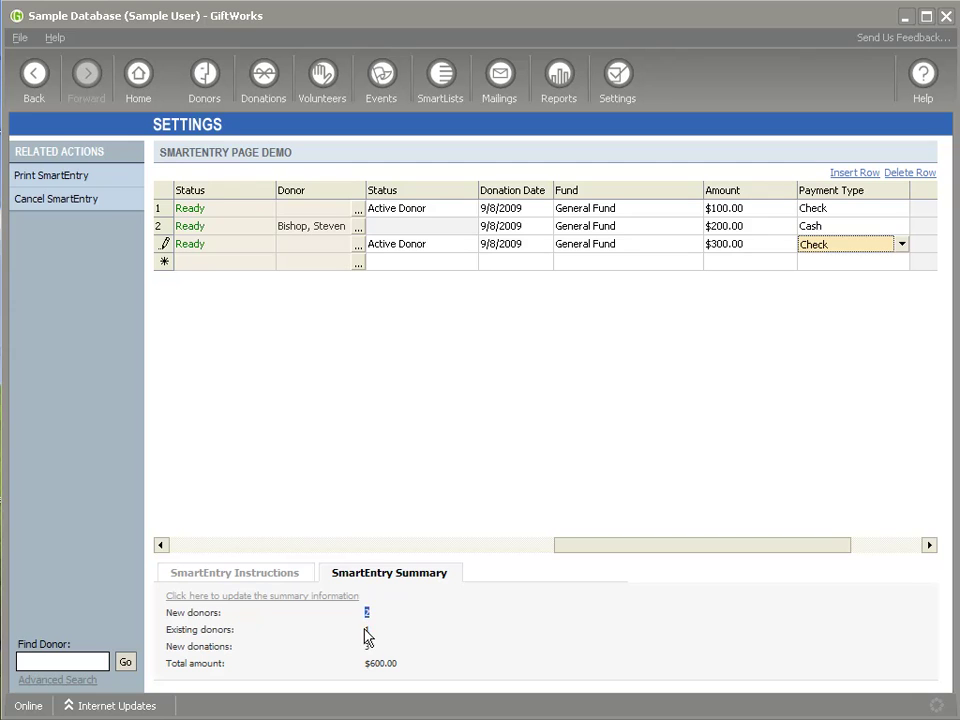
{"action": "left_click", "coordinate": [366, 636]}
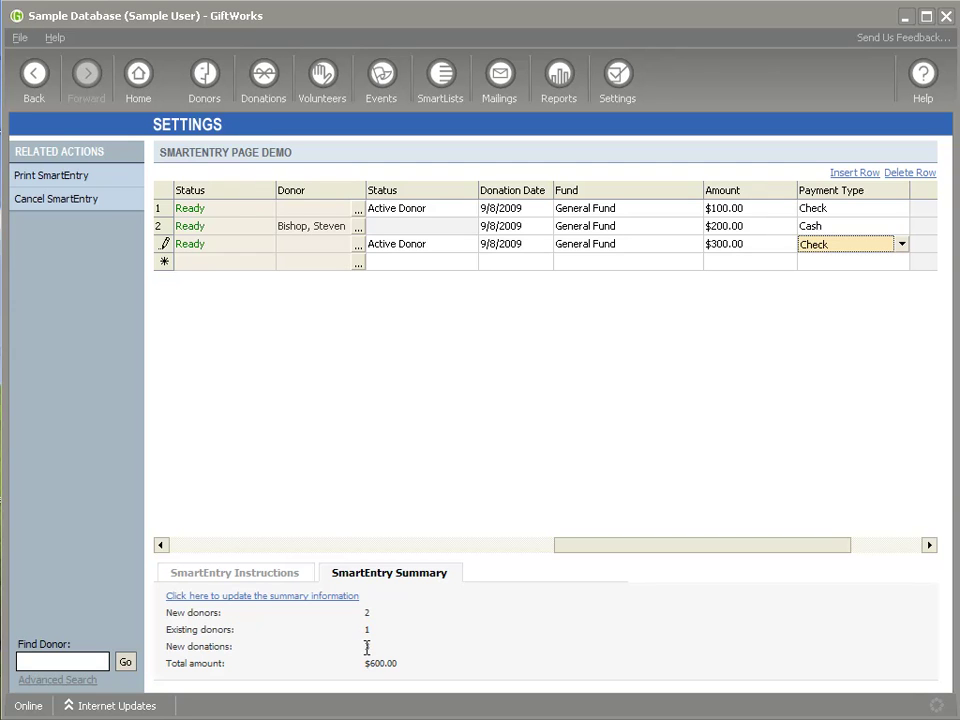
{"action": "left_click_drag", "start_coordinate": [366, 666], "coordinate": [392, 664]}
{"action": "left_click_drag", "start_coordinate": [591, 545], "coordinate": [165, 548]}
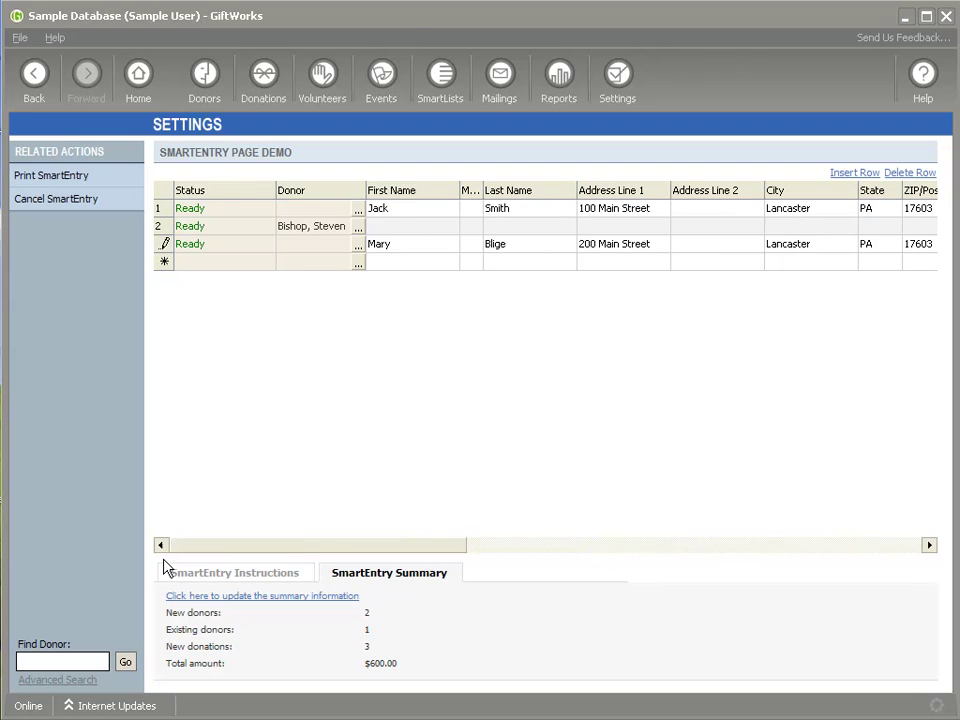
Step: Verify the SmartEntry information once more and process it, confirming that it should be added to the database
{"action": "left_click", "coordinate": [253, 577]}
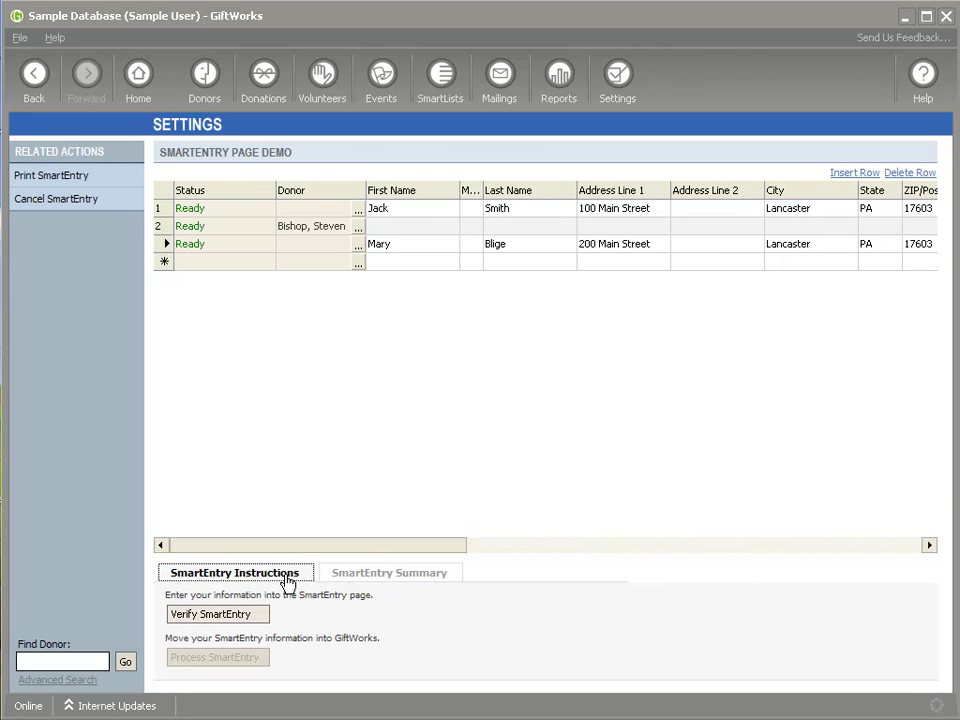
{"action": "left_click", "coordinate": [240, 616]}
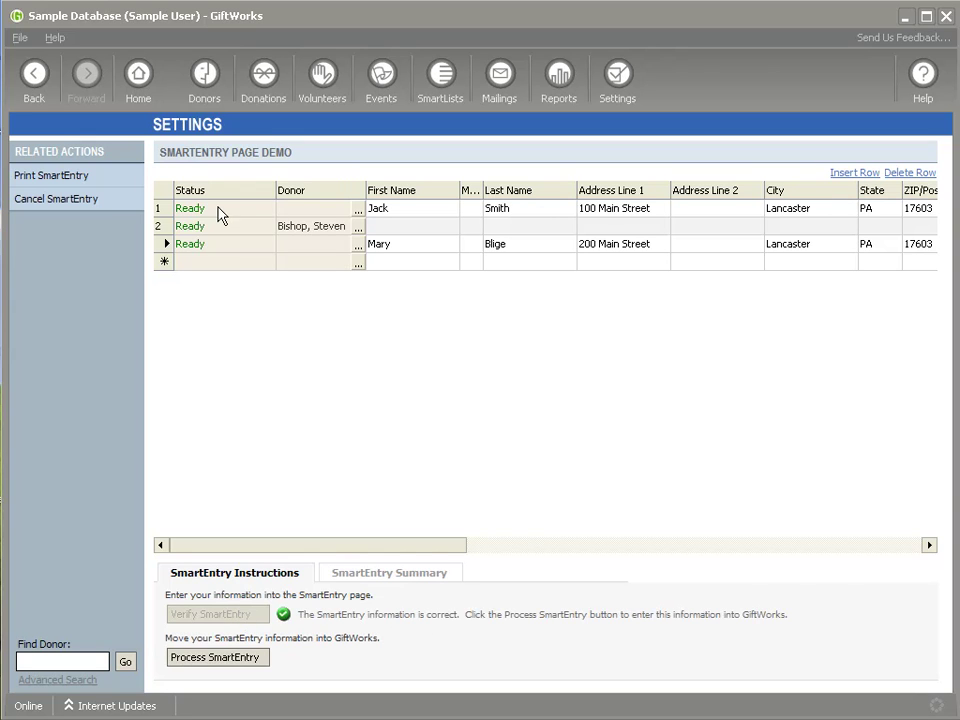
{"action": "left_click", "coordinate": [218, 660]}
{"action": "left_click", "coordinate": [211, 667]}
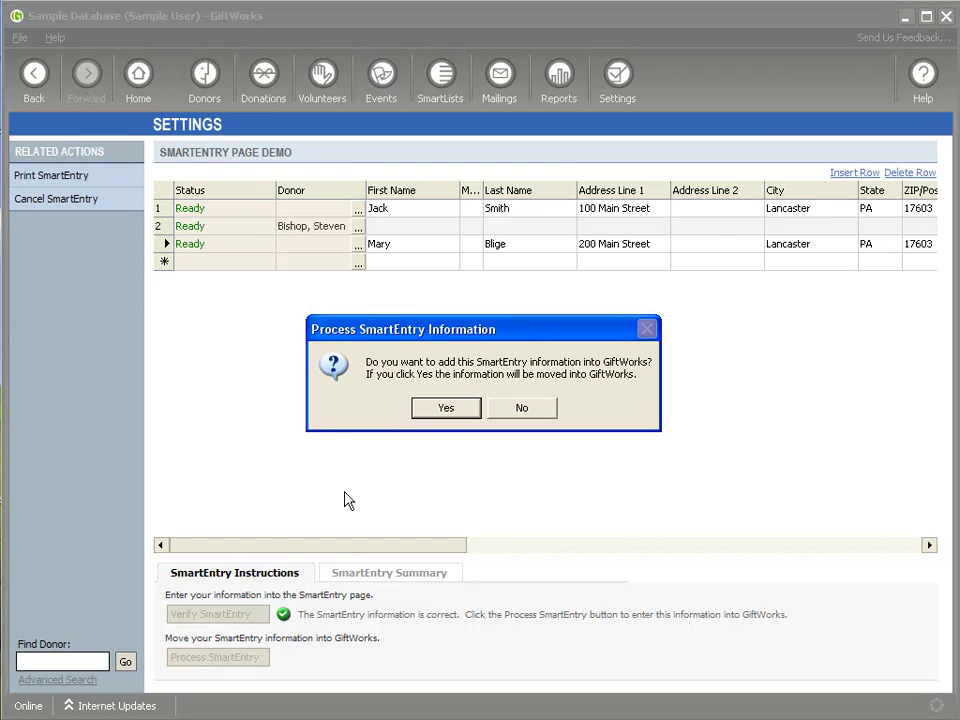
{"action": "left_click", "coordinate": [441, 408]}
{"action": "left_click", "coordinate": [446, 414]}
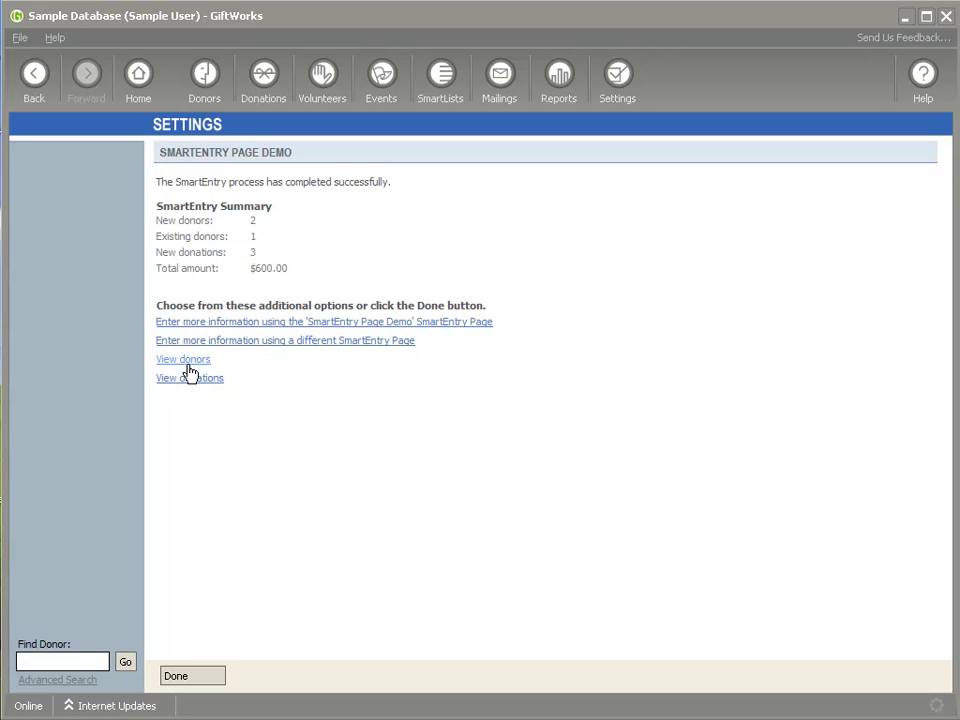
{"action": "left_click", "coordinate": [302, 324]}
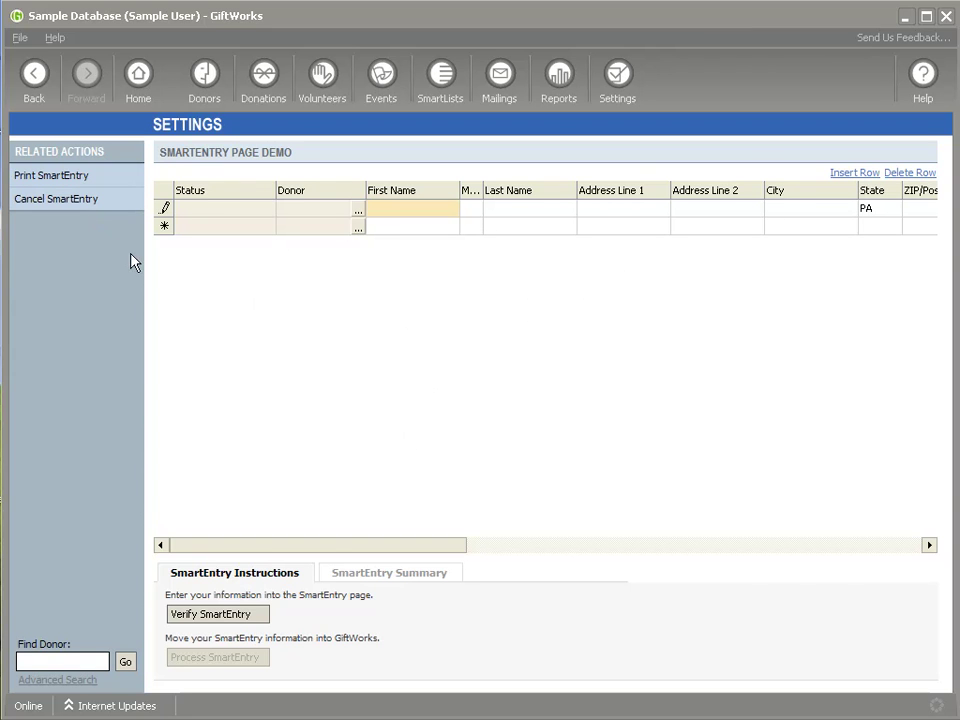
{"action": "left_click", "coordinate": [68, 199]}
{"action": "left_click", "coordinate": [446, 418]}
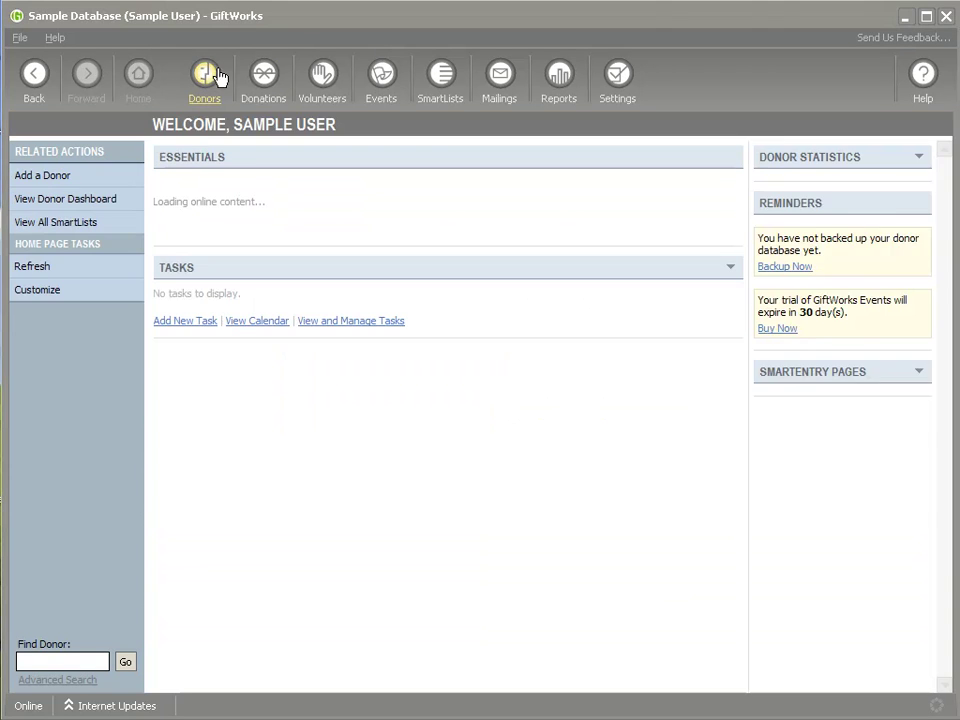
Step: Open the record of the new donor with the $300 donation from the donors dashboard and check its donation history
{"action": "left_click", "coordinate": [216, 82]}
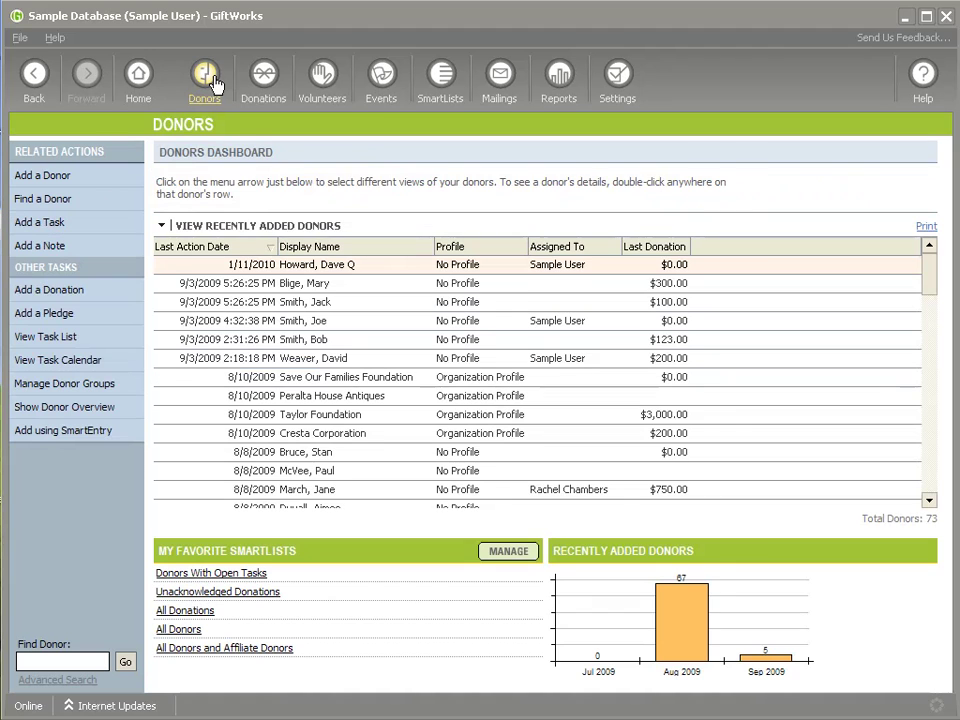
{"action": "left_click", "coordinate": [352, 289]}
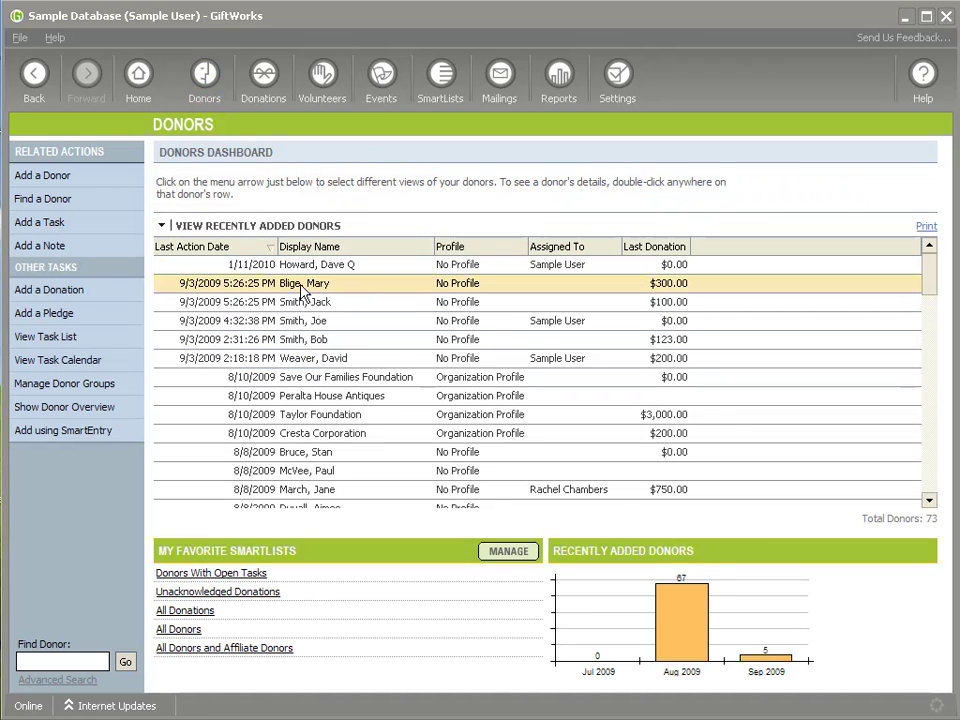
{"action": "double_click", "coordinate": [311, 288]}
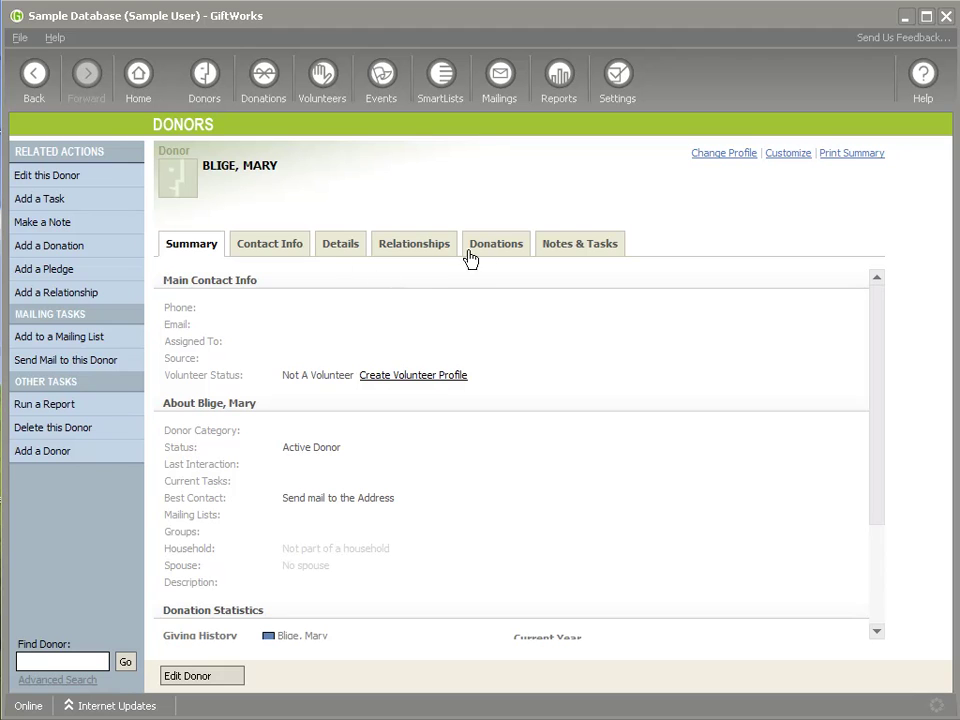
{"action": "left_click", "coordinate": [483, 250]}
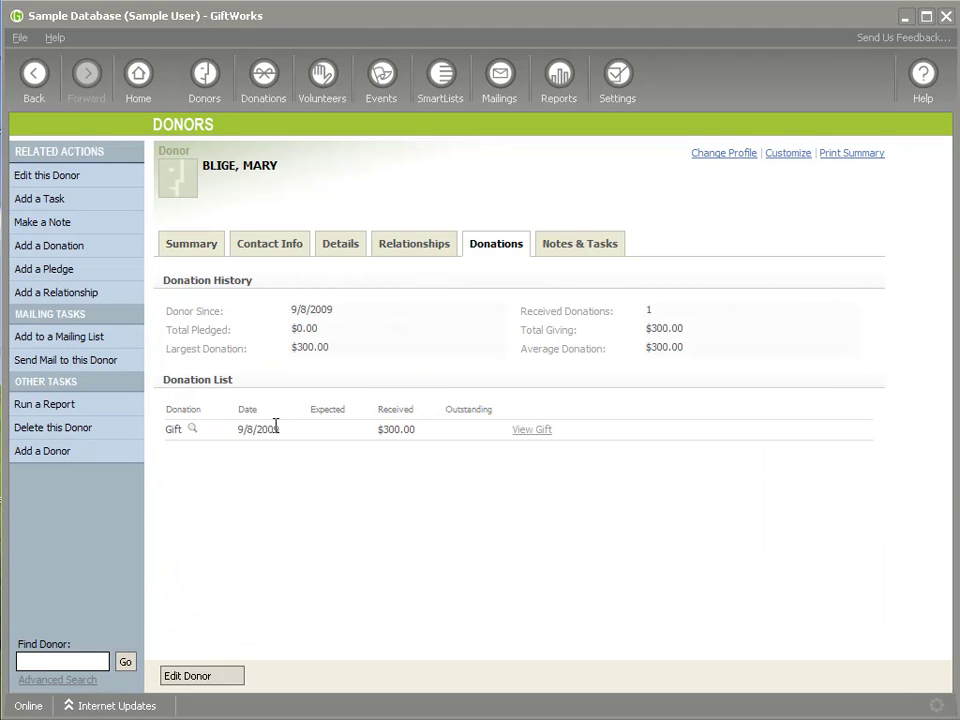
Step: Review the new donor's summary, contact information and details, including the record history
{"action": "left_click", "coordinate": [207, 246]}
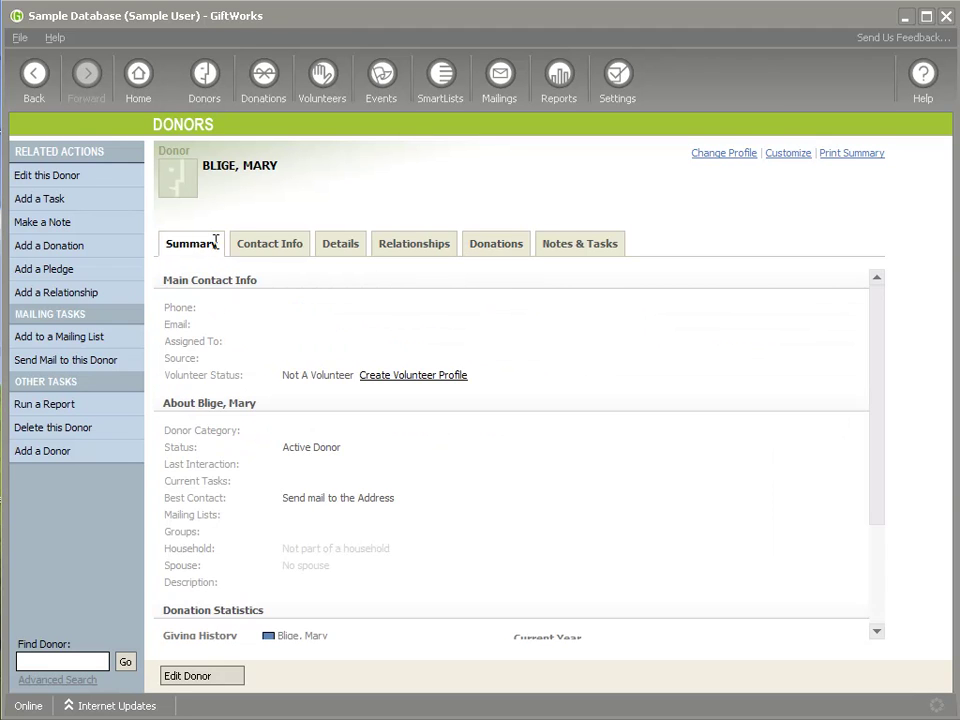
{"action": "left_click", "coordinate": [277, 250]}
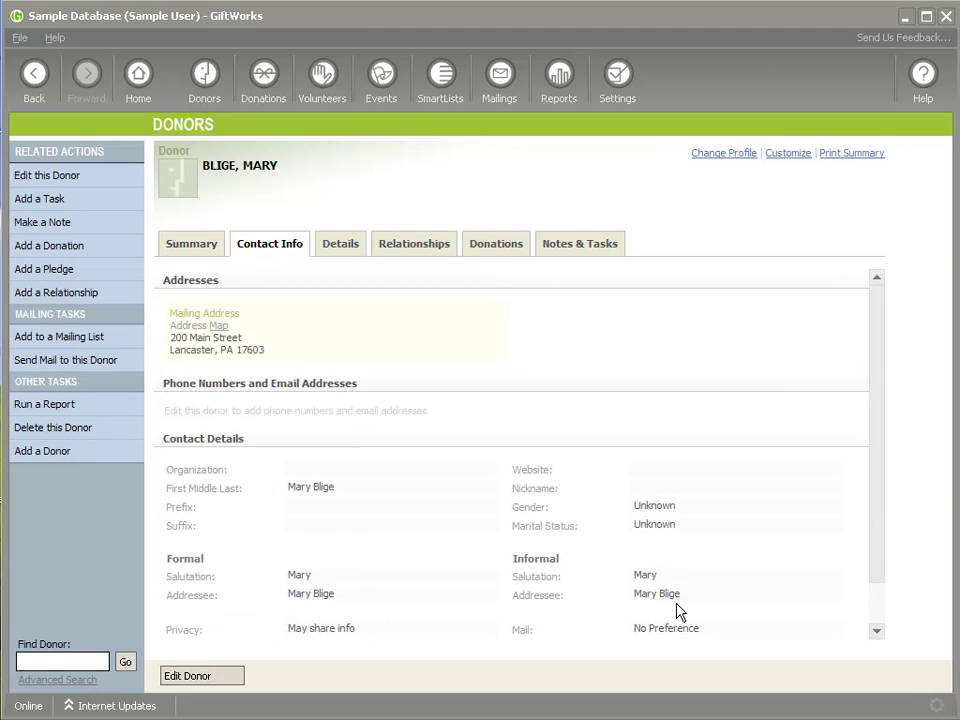
{"action": "left_click", "coordinate": [341, 247]}
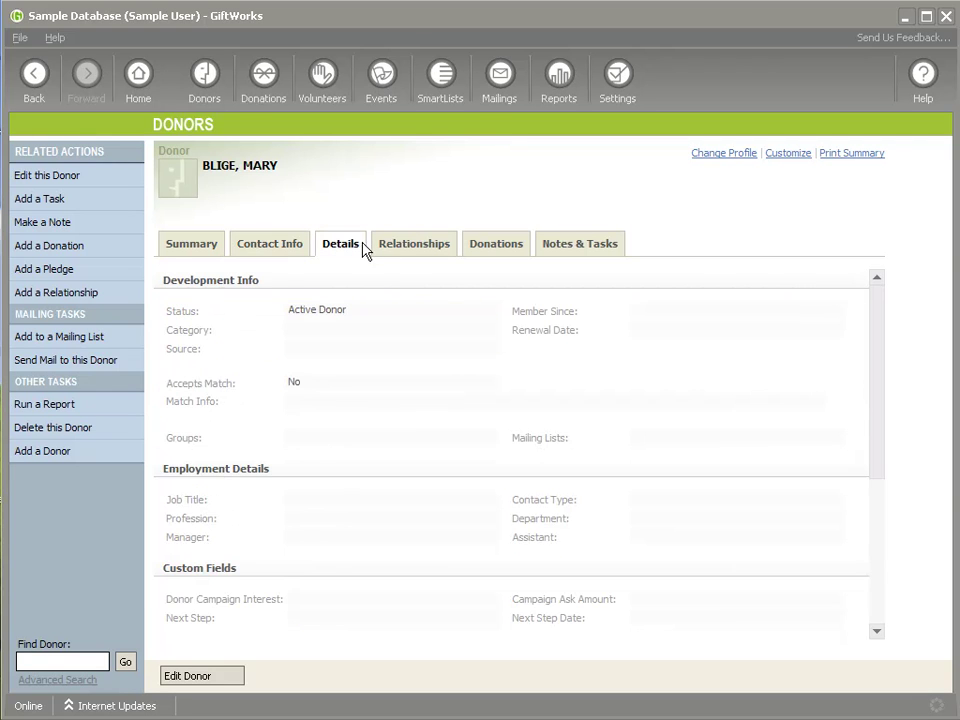
{"action": "scroll", "coordinate": [400, 565], "scroll_direction": "down", "scroll_amount": 3}
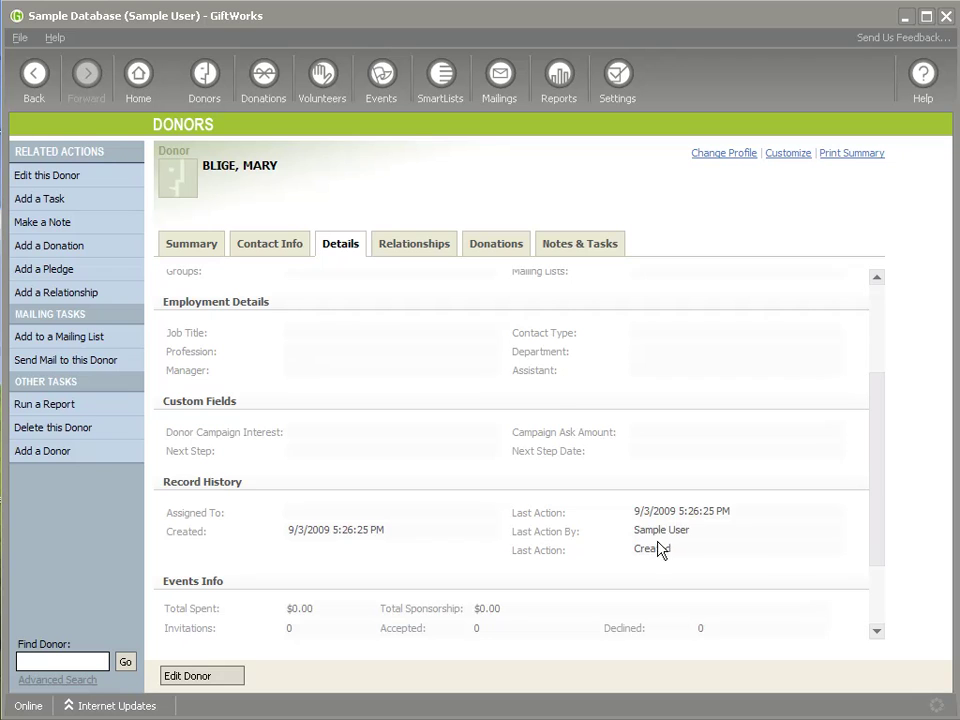
{"action": "left_click", "coordinate": [184, 243]}
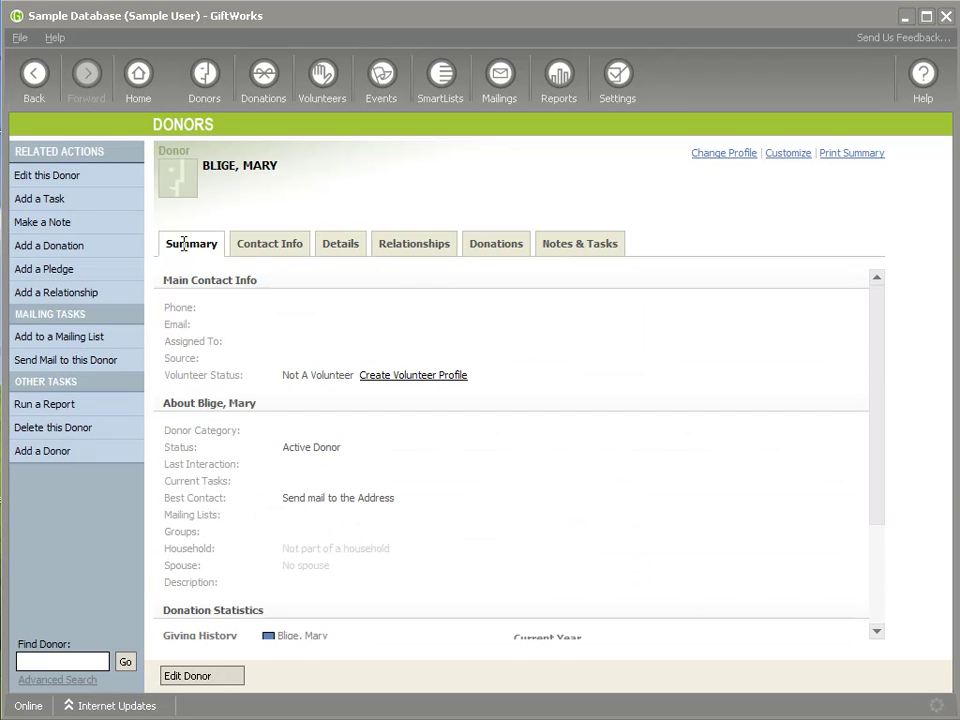